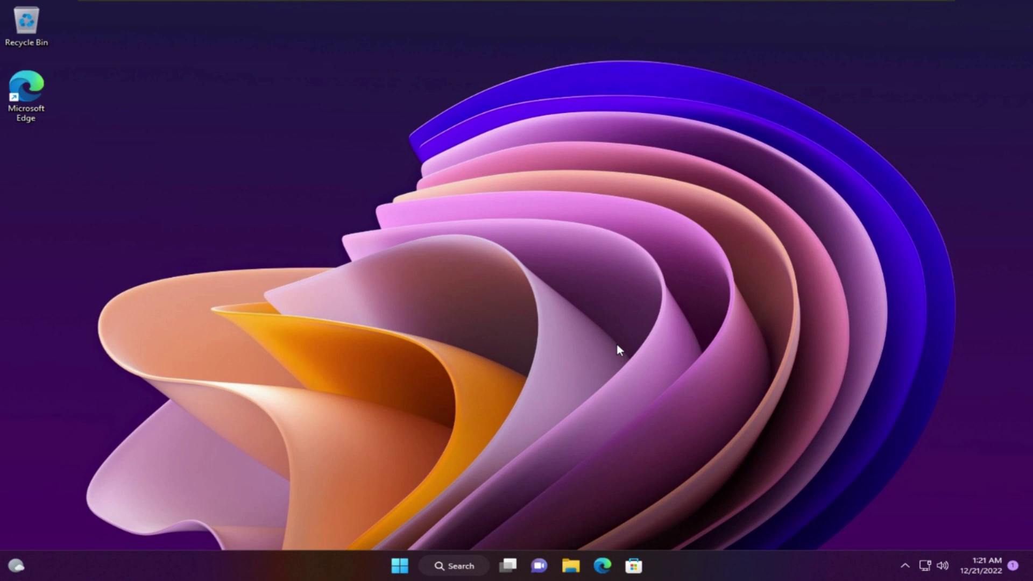
Search the Start menu for 'inside' and open the Windows Insider Program settings page.
click(400, 575)
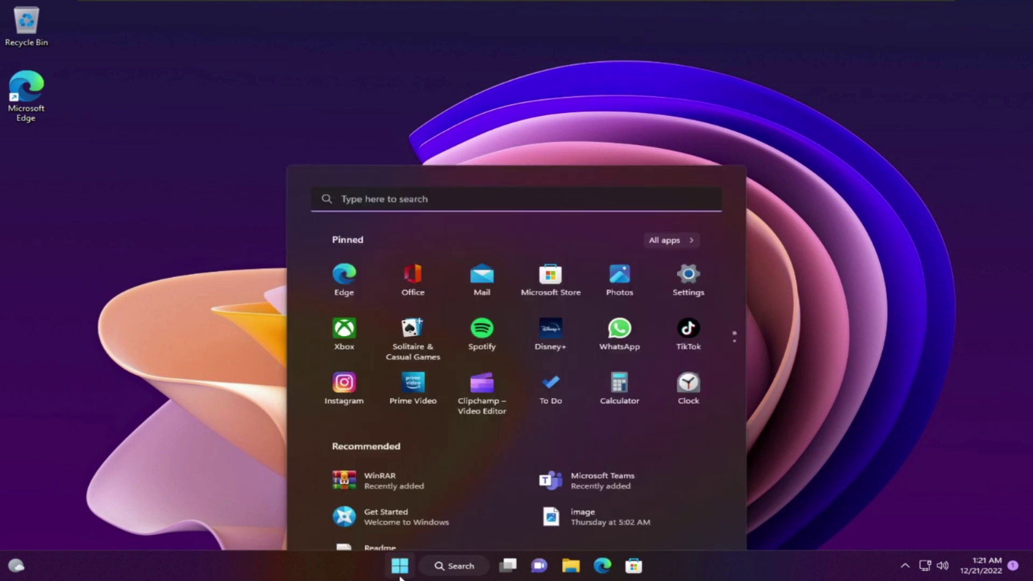
text(inside)
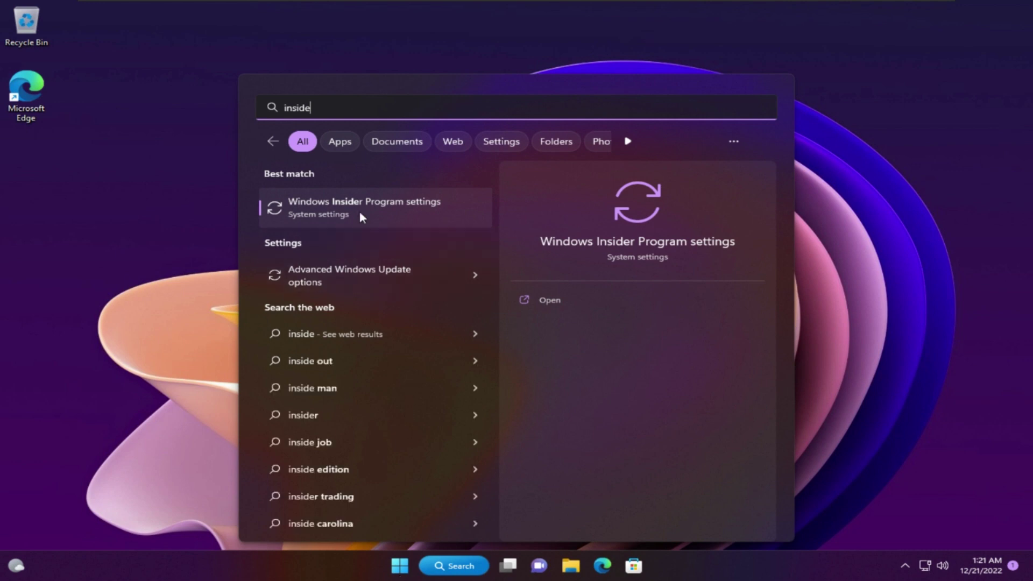
click(360, 211)
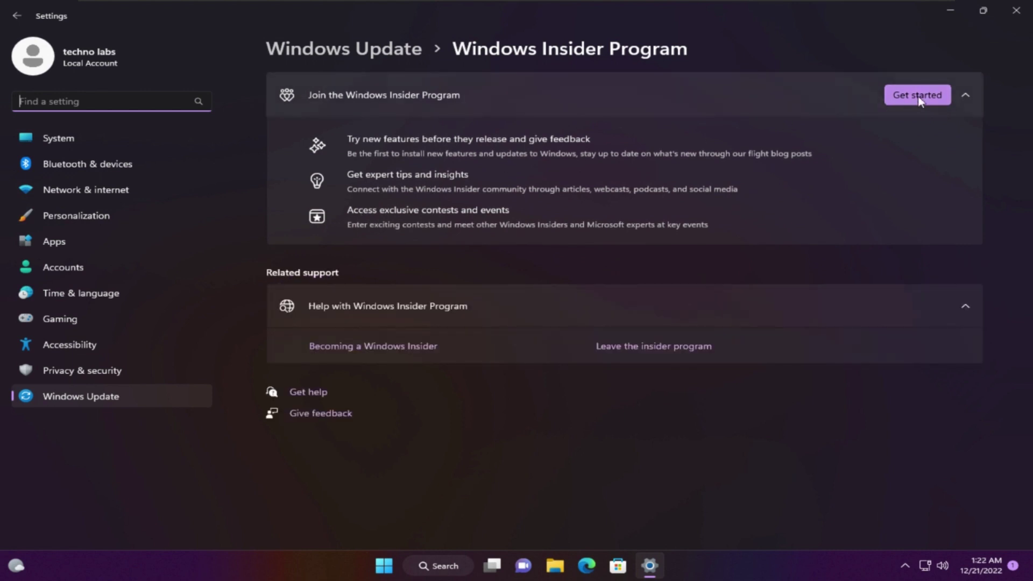
Start joining the Insider Program and pick Microsoft account as the account to link.
click(919, 100)
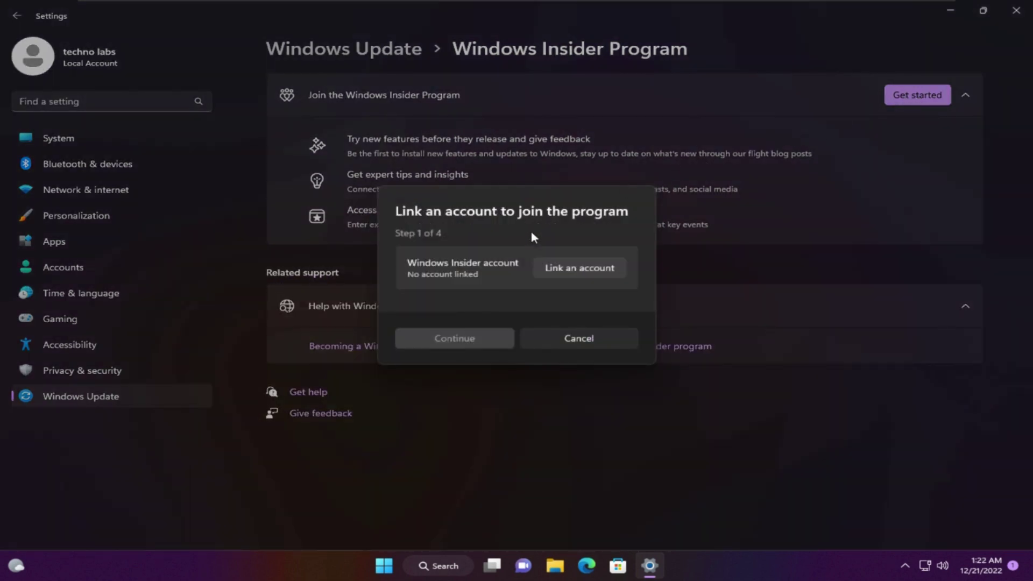
click(593, 273)
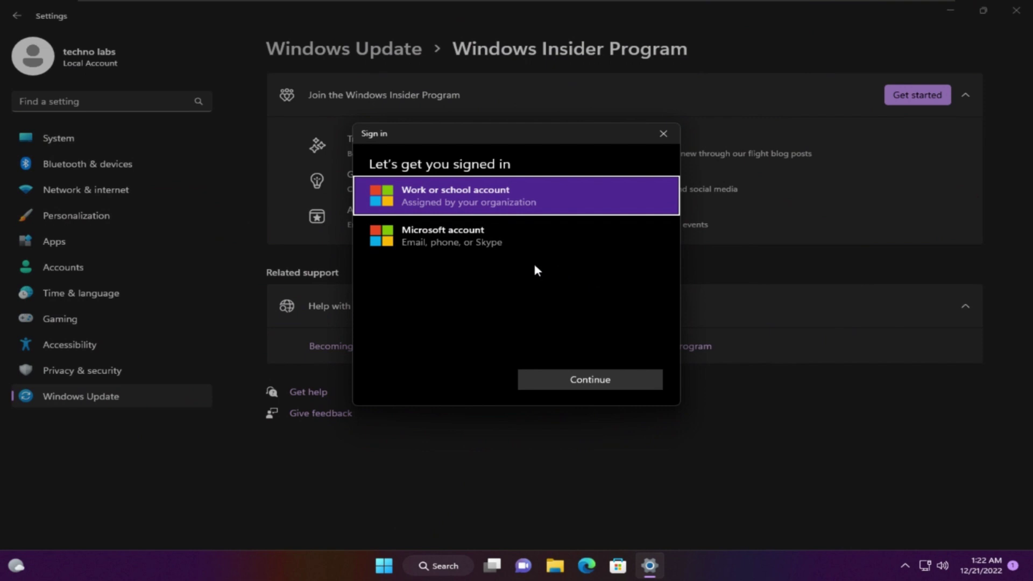
click(509, 246)
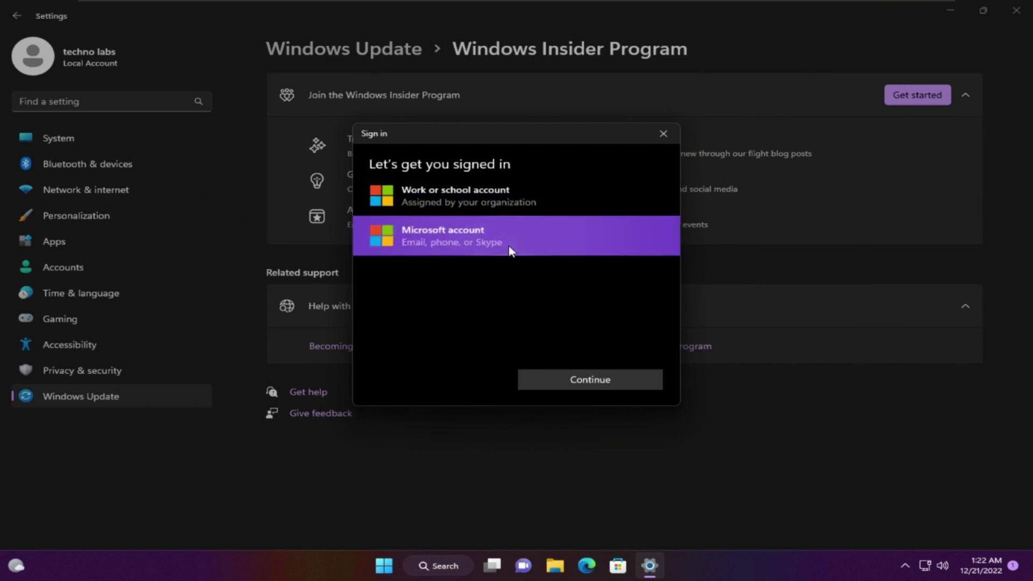
click(579, 380)
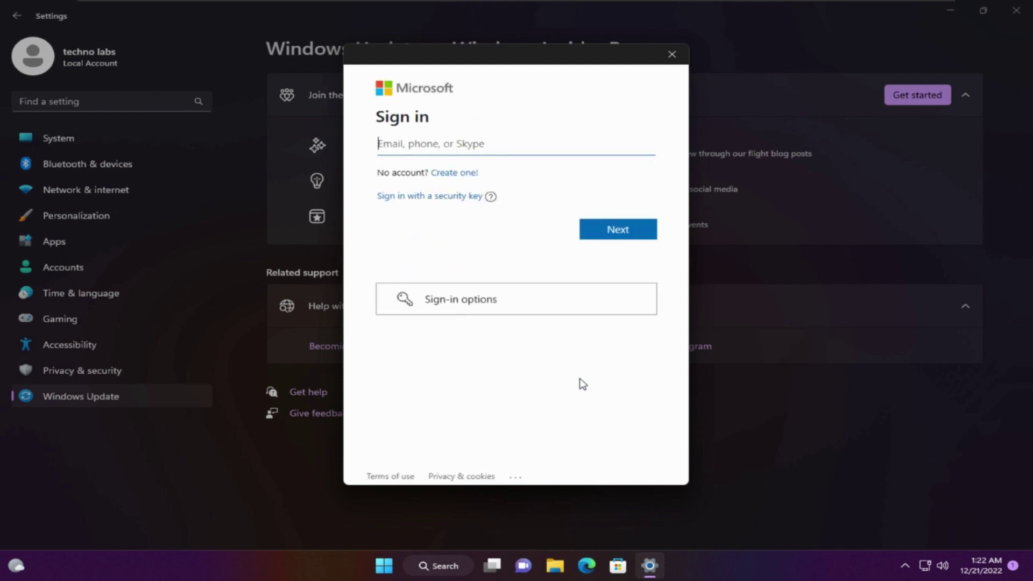
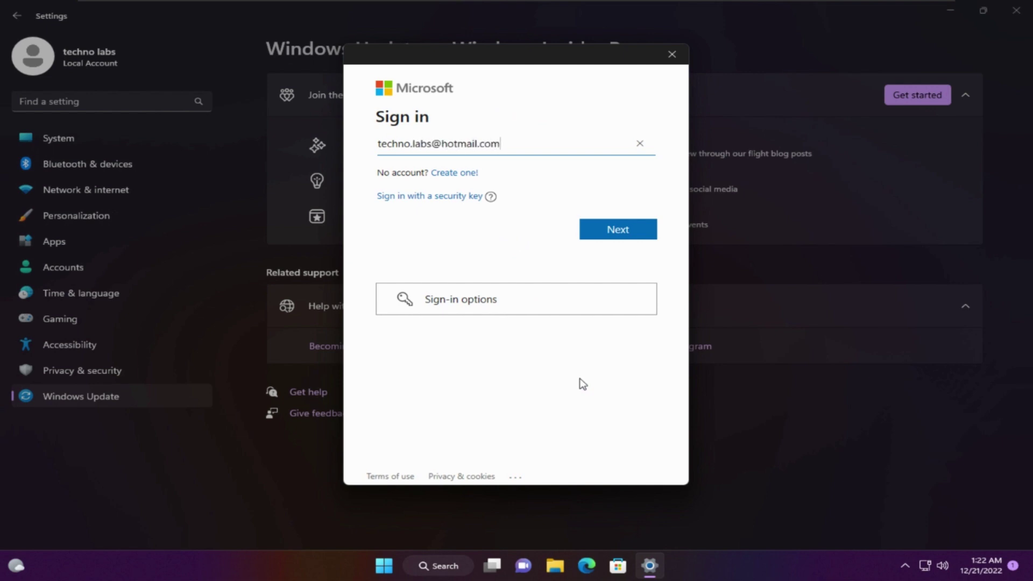
Sign in with the account e-mail and password, letting Windows use the account across the device.
key(Return)
text(********)
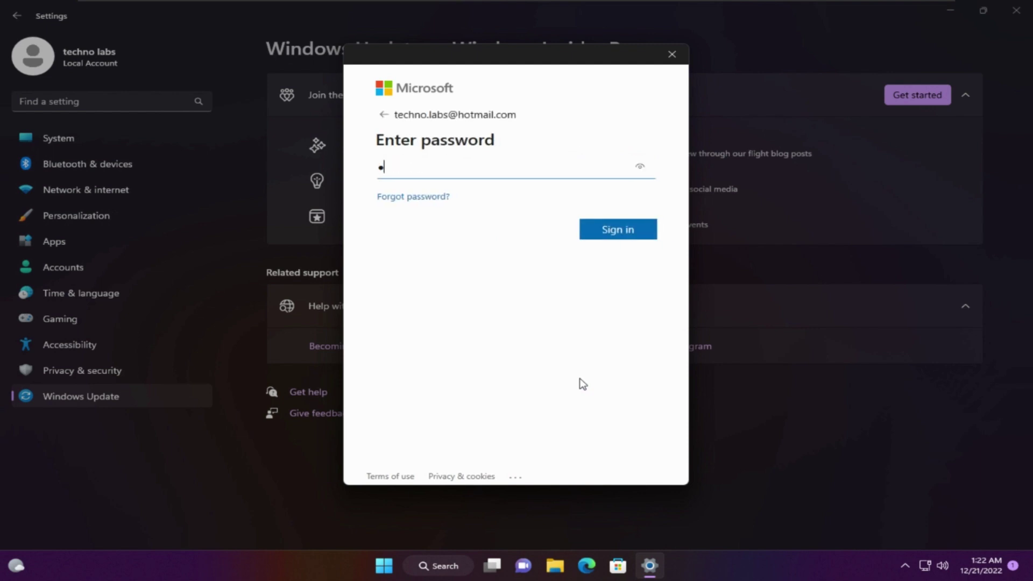
key(Return)
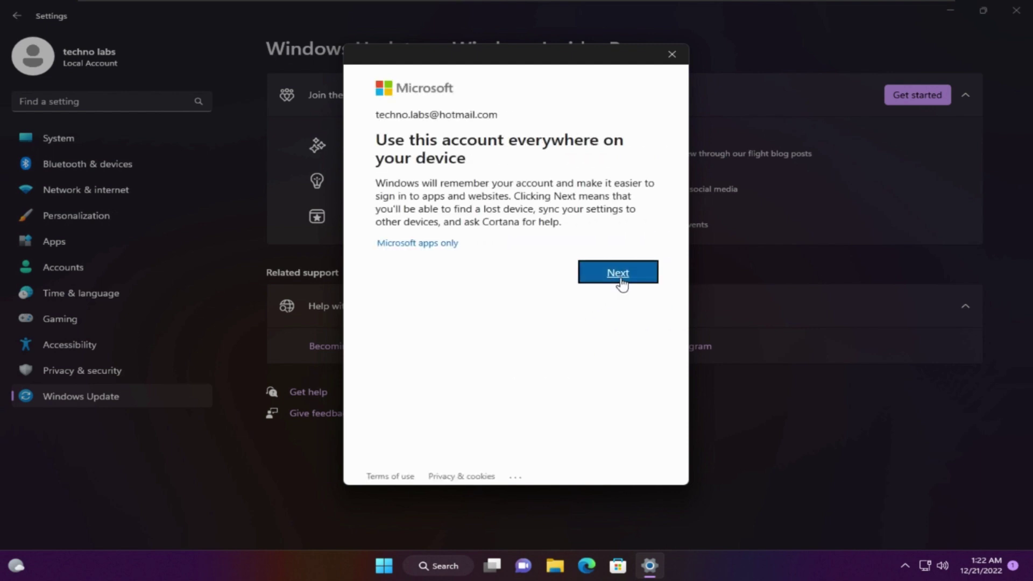
click(621, 284)
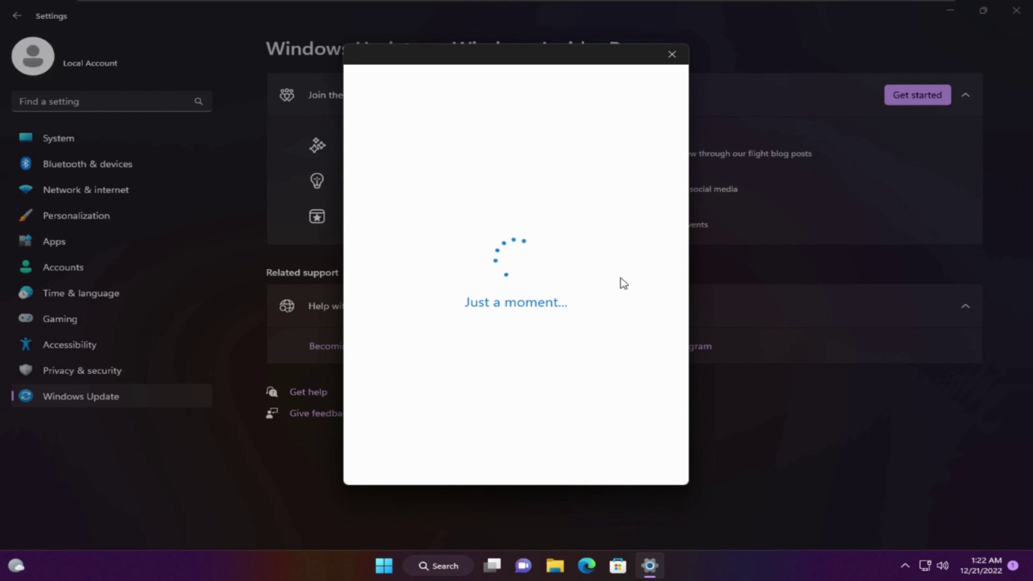
Confirm the linked Microsoft account and accept the Insider Program agreements.
click(619, 275)
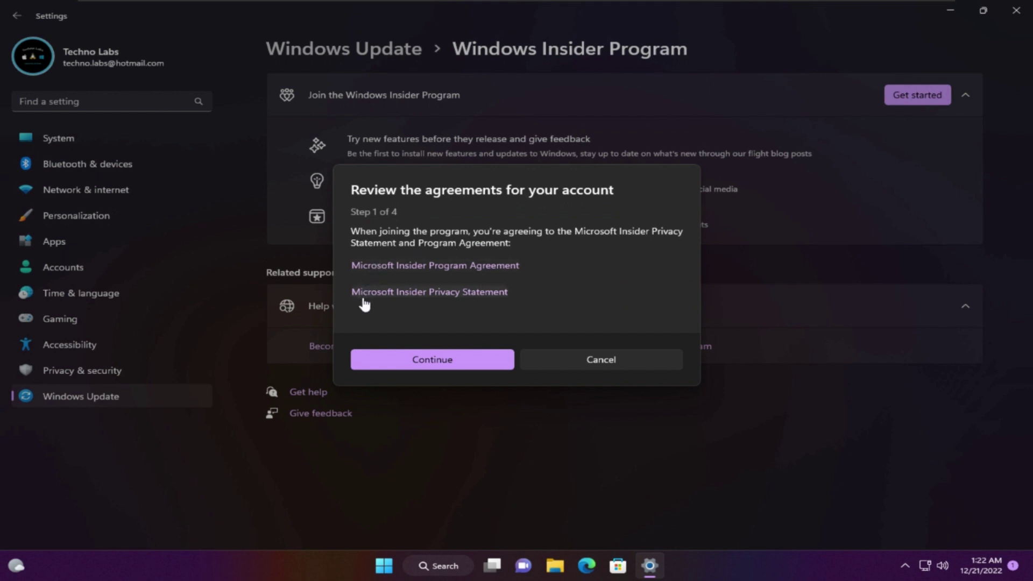
click(389, 358)
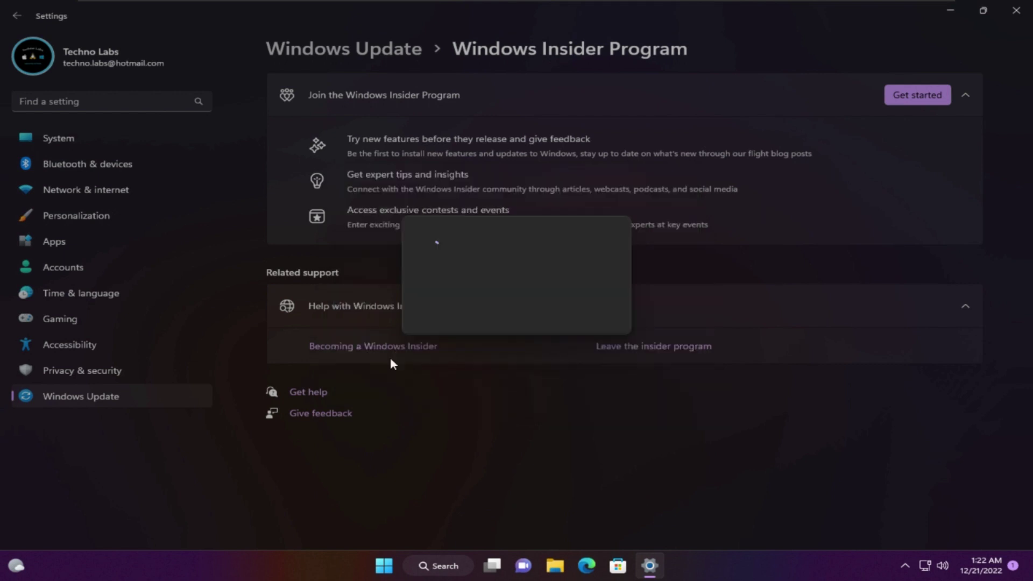
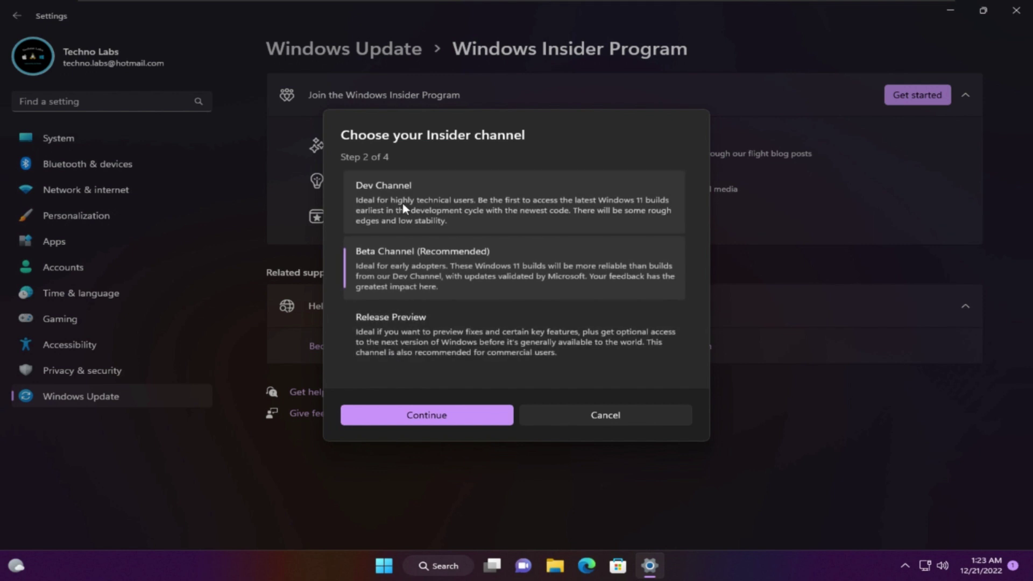
Choose the Dev Channel for Windows Insider enrollment and confirm it.
click(404, 208)
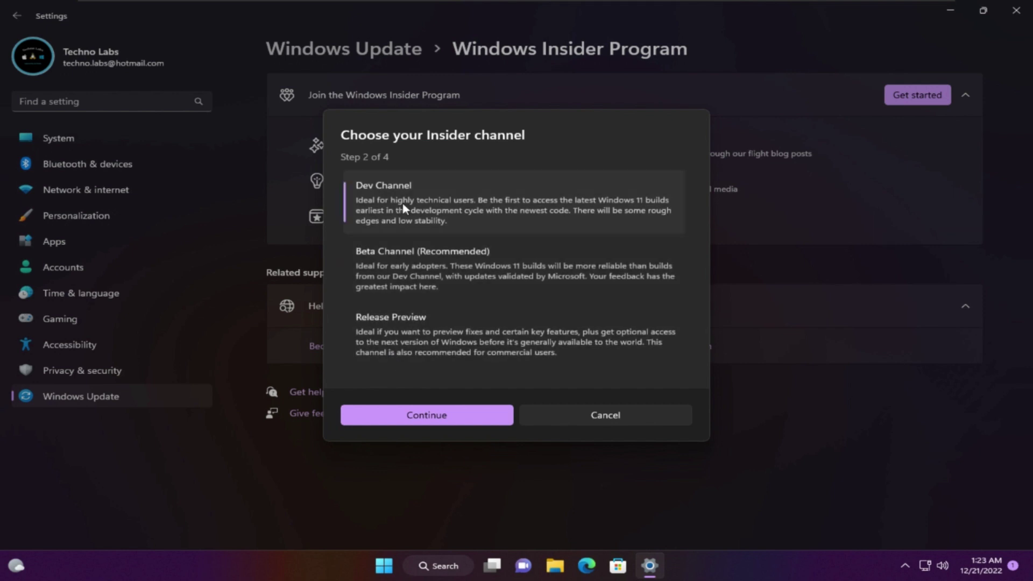
click(415, 270)
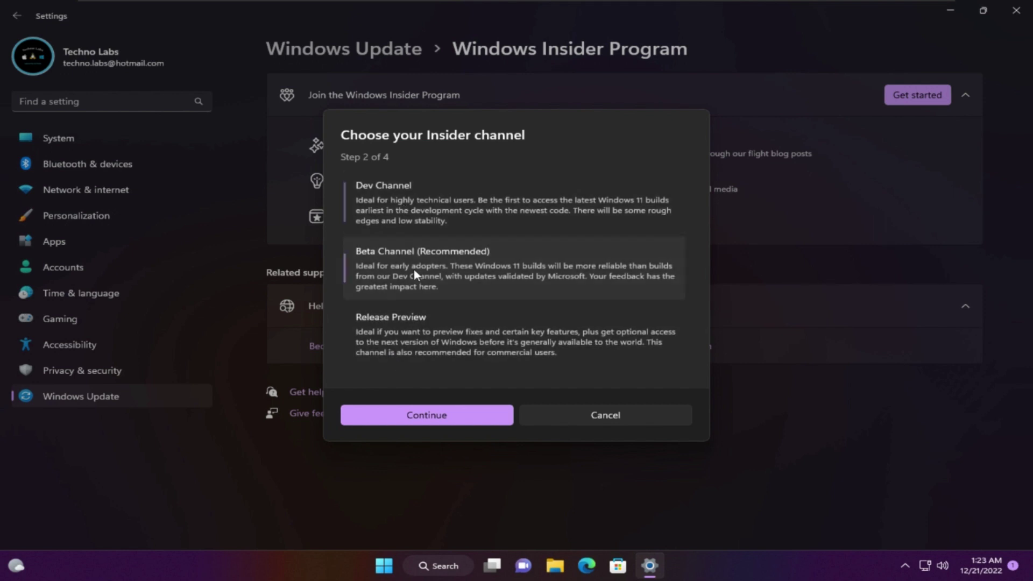
click(411, 331)
click(409, 216)
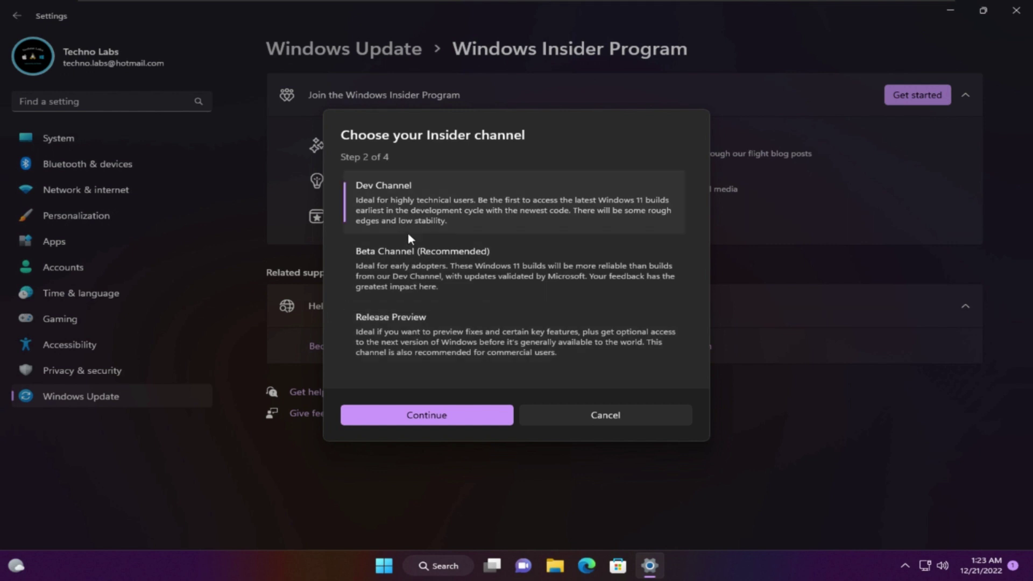
click(447, 416)
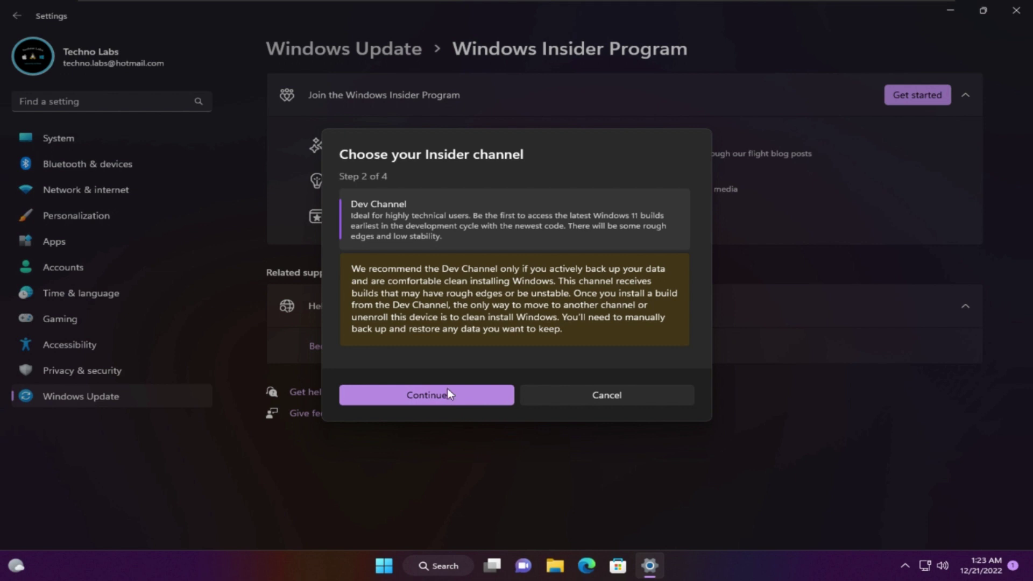
Accept the Dev Channel warning and Insider agreements, then restart the PC.
click(448, 394)
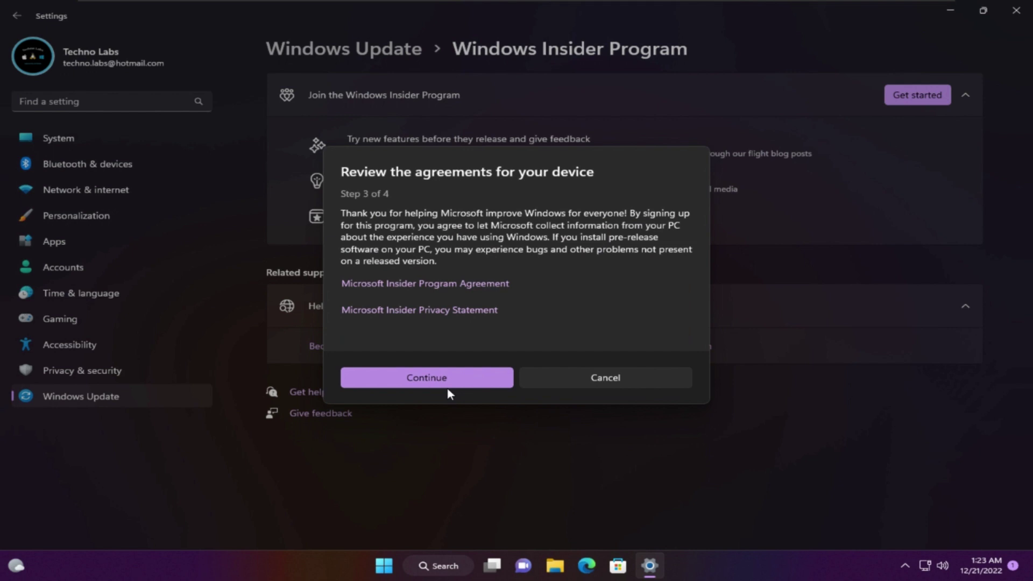
click(450, 379)
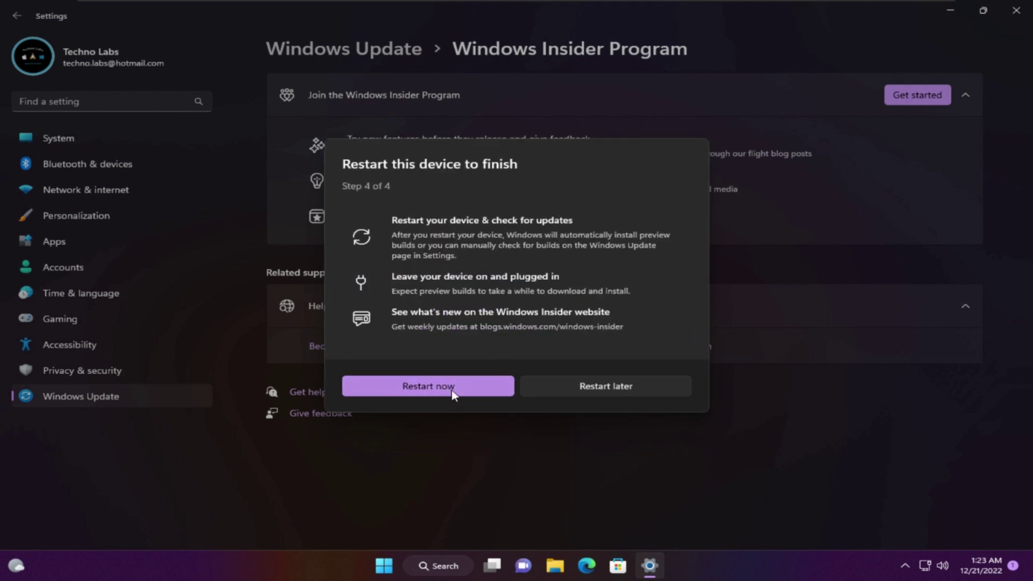
click(452, 385)
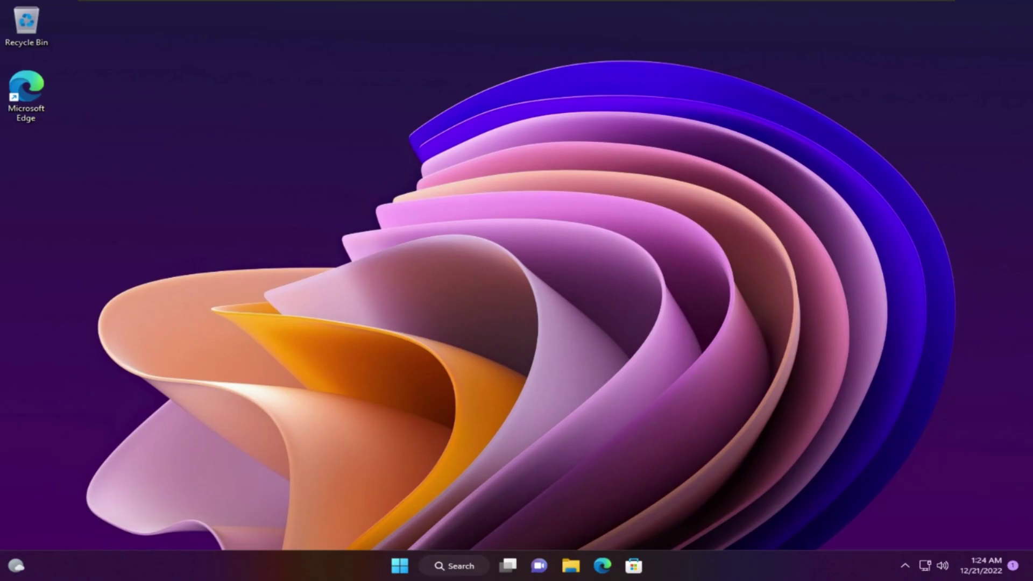
Search 'update' from the Start menu and open Windows Update settings.
click(400, 573)
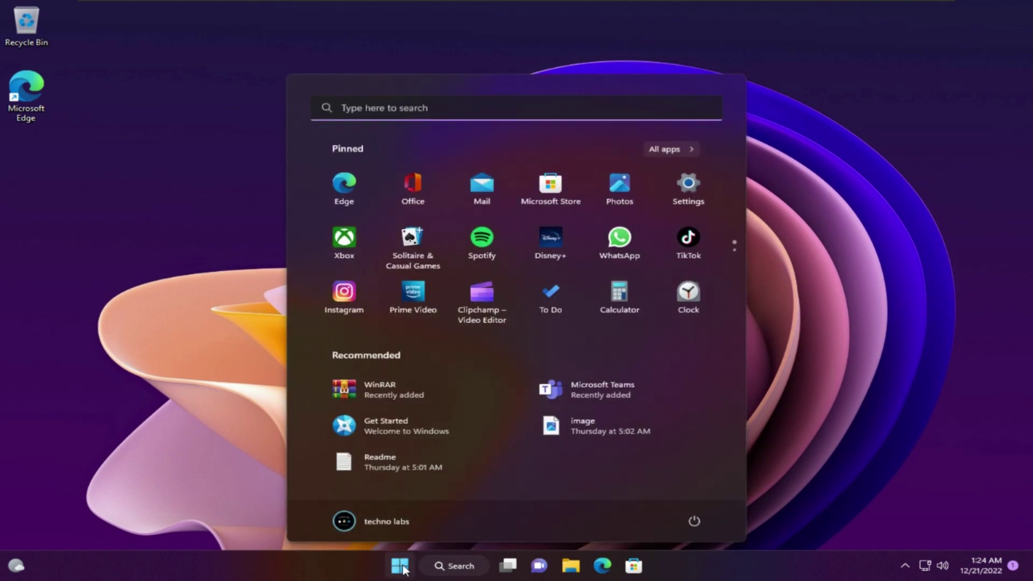
text(update)
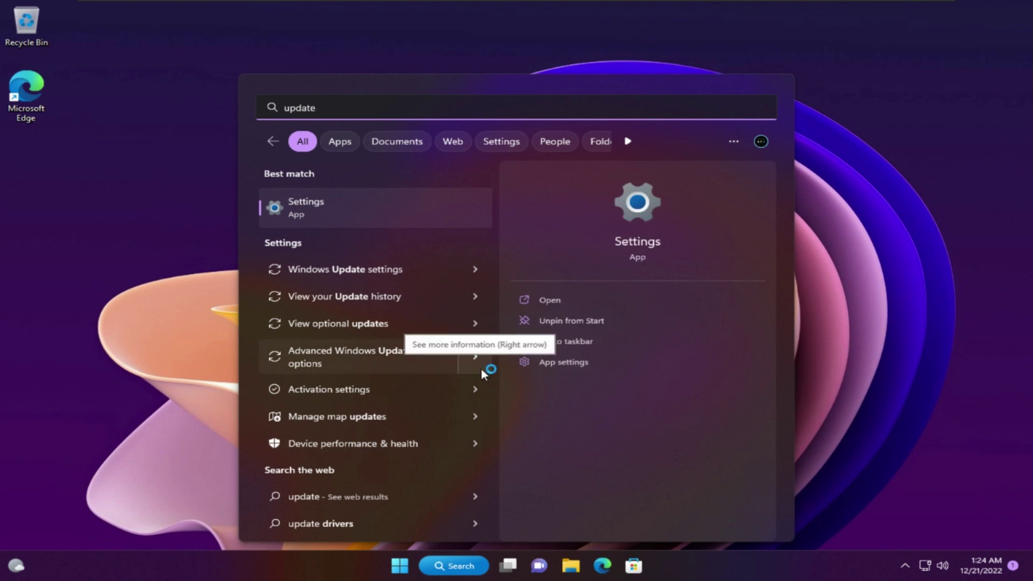
click(414, 269)
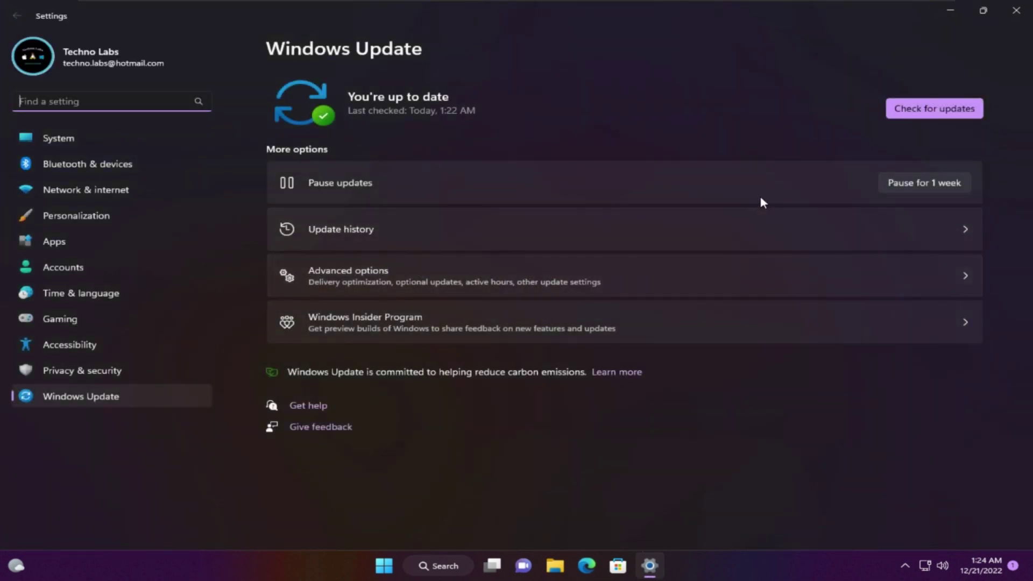
Check for updates until Insider Preview 25267.1000 is offered, then dismiss the TPM 2.0 error.
click(898, 112)
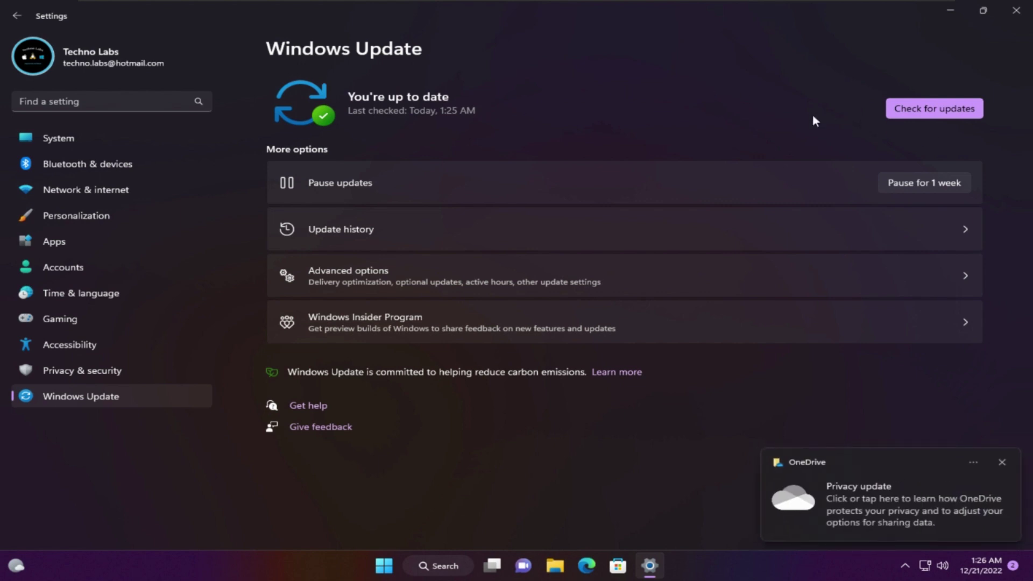
click(930, 108)
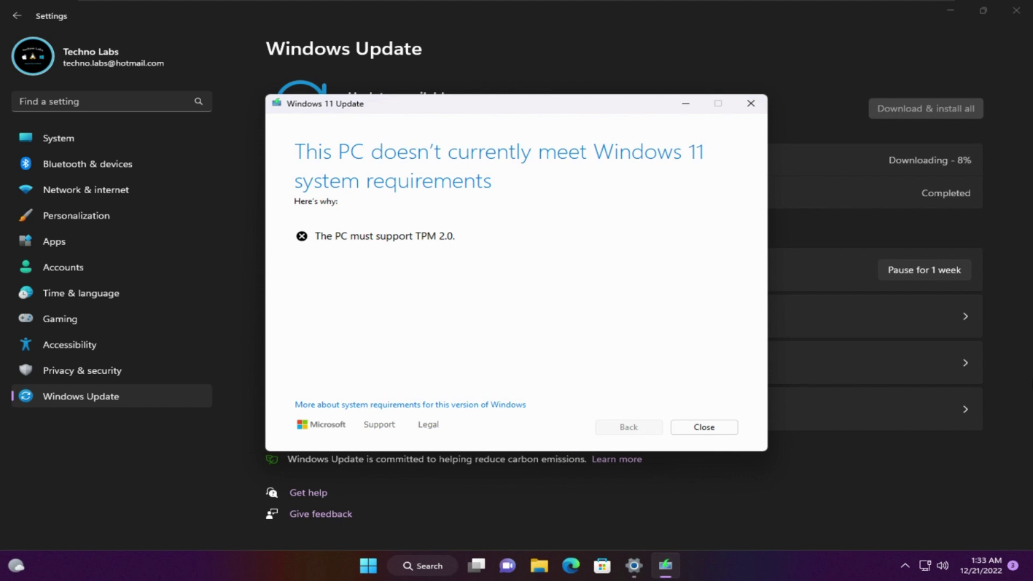
click(696, 429)
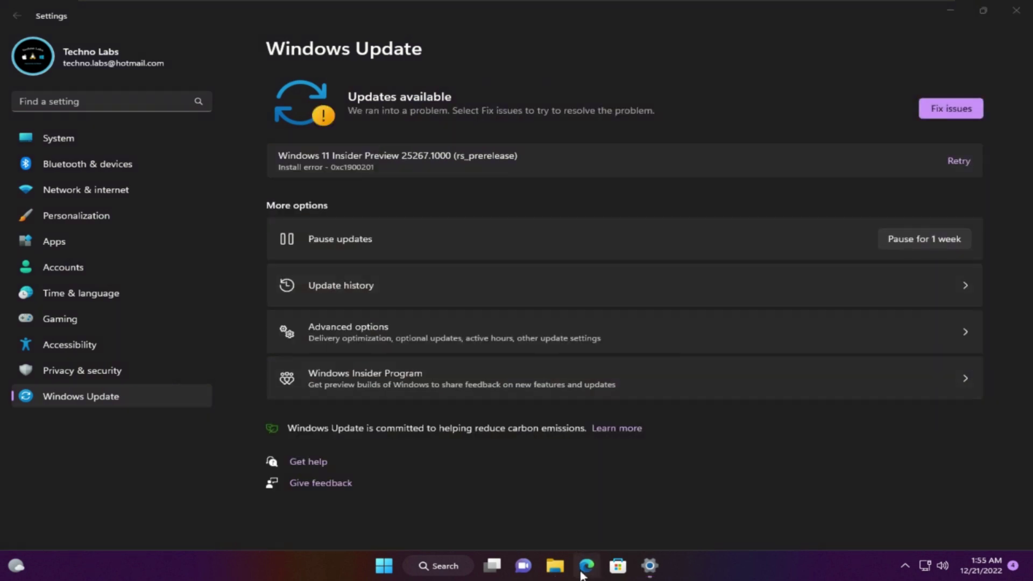
Search the web in Edge for 'appraiserres.dll windows 11 github'.
click(583, 571)
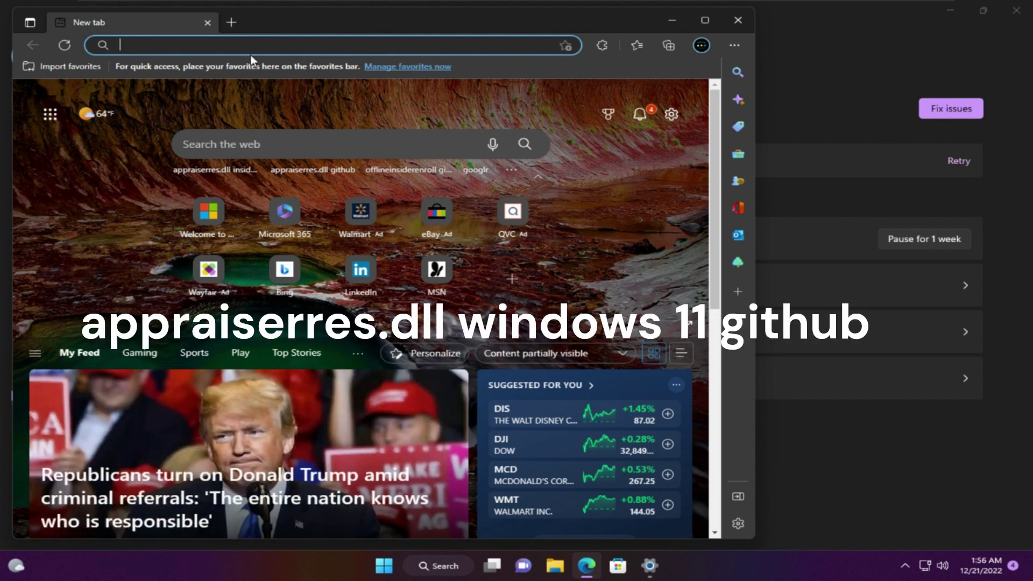
text(appraiserres.dll windows 11 )
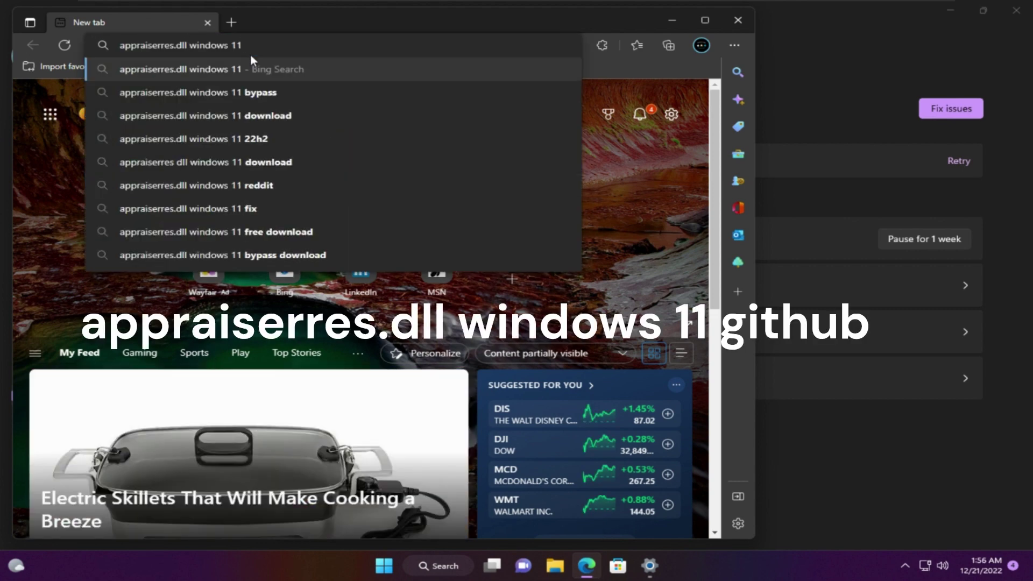
text(git)
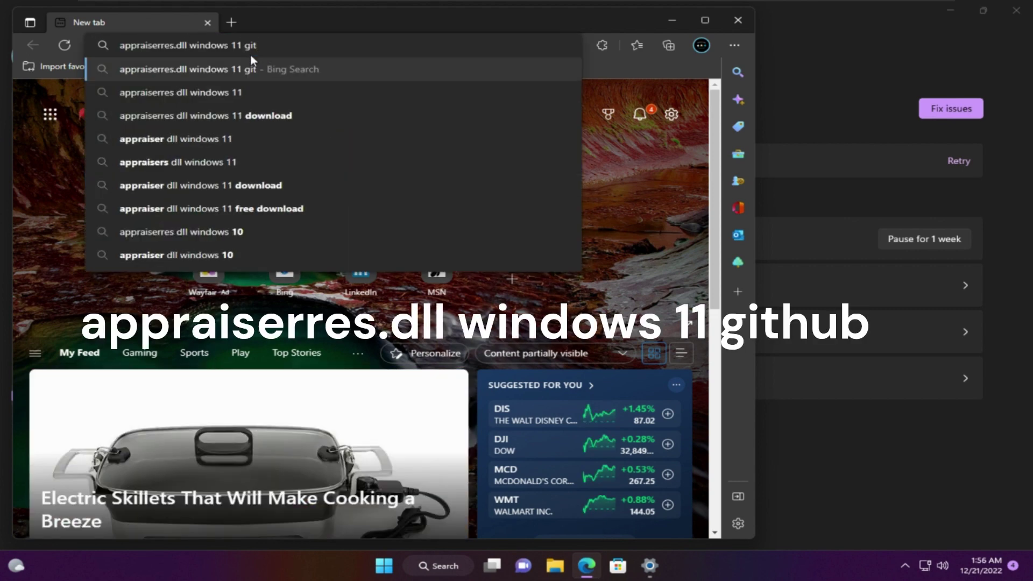
text(hub)
key(Return)
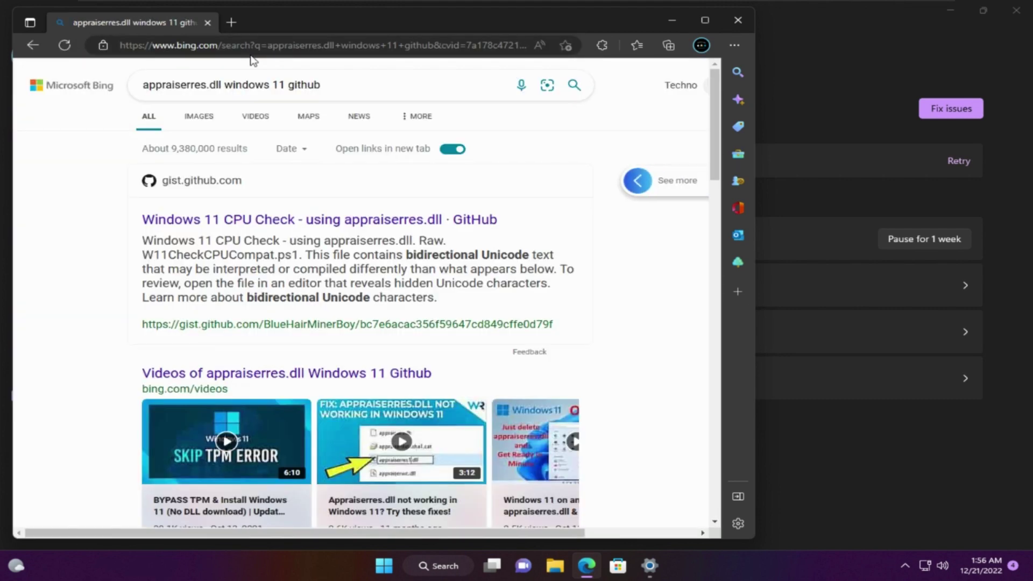
Open the Windows 11 Bypass GitHub result in a new tab and view the Windows-Dev/Windows11-Bypass repository.
click(258, 224)
scroll(258, 215, down, 5)
mouse_move(260, 213)
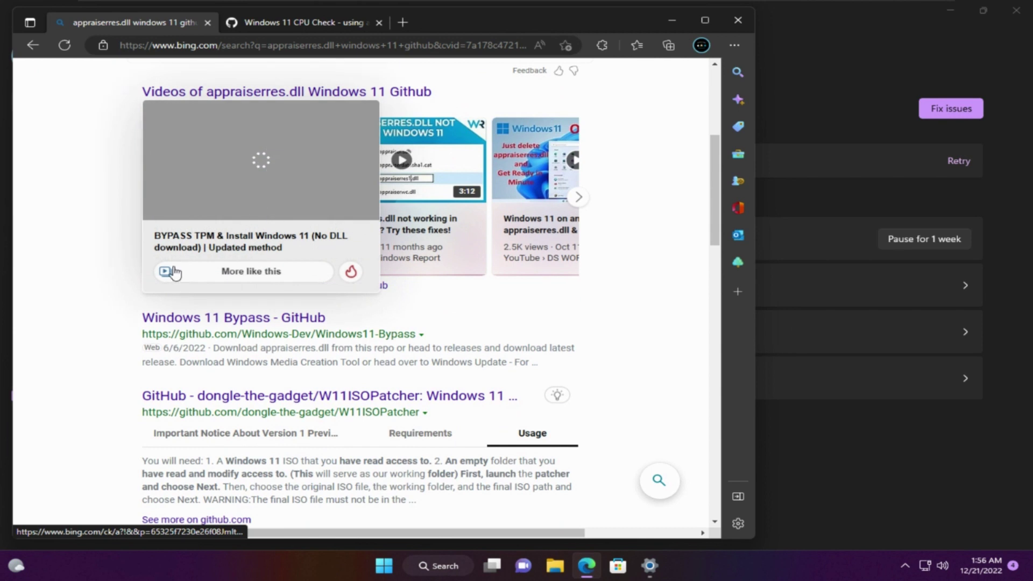
scroll(127, 340, down, 1)
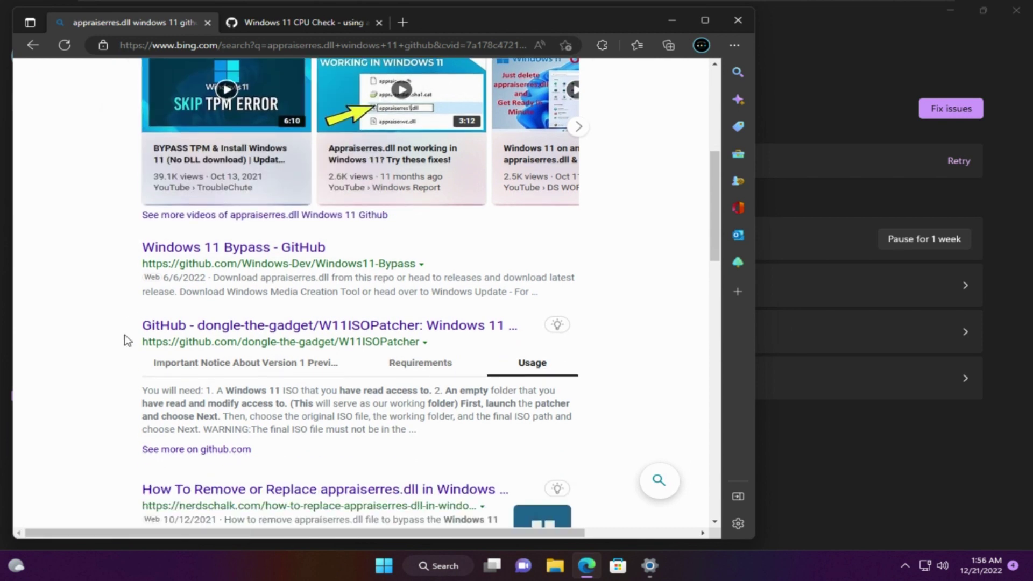
right_click(215, 248)
click(247, 260)
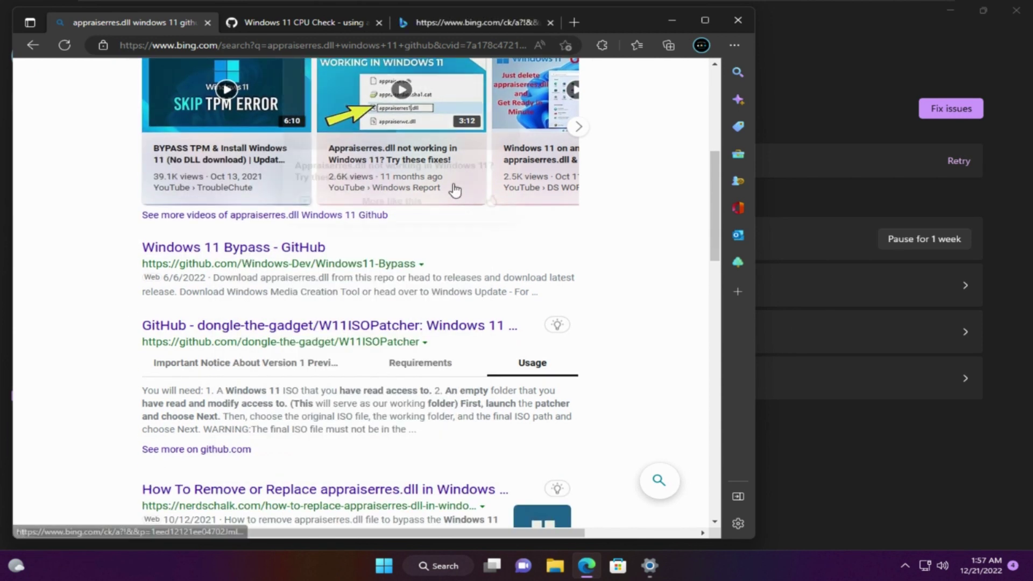
click(438, 24)
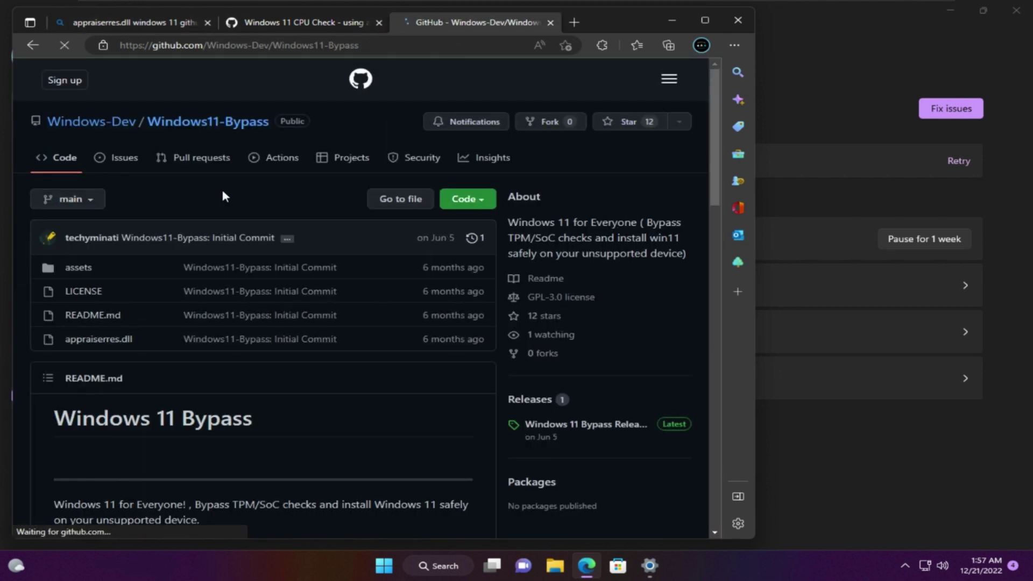
Download the repository via Code > Download ZIP and reveal Windows11-Bypass-main.zip in Downloads.
click(480, 207)
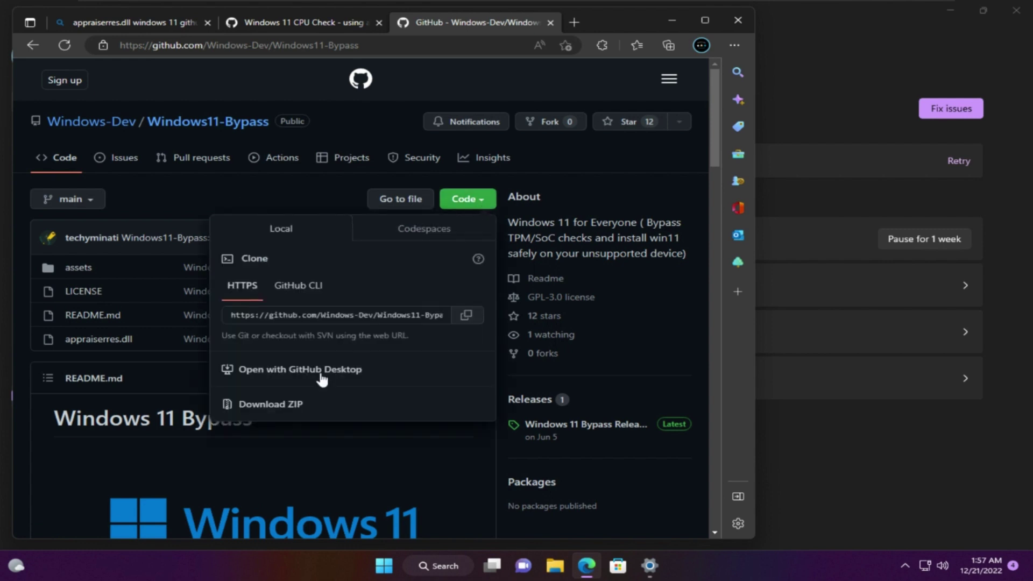
click(279, 409)
click(273, 409)
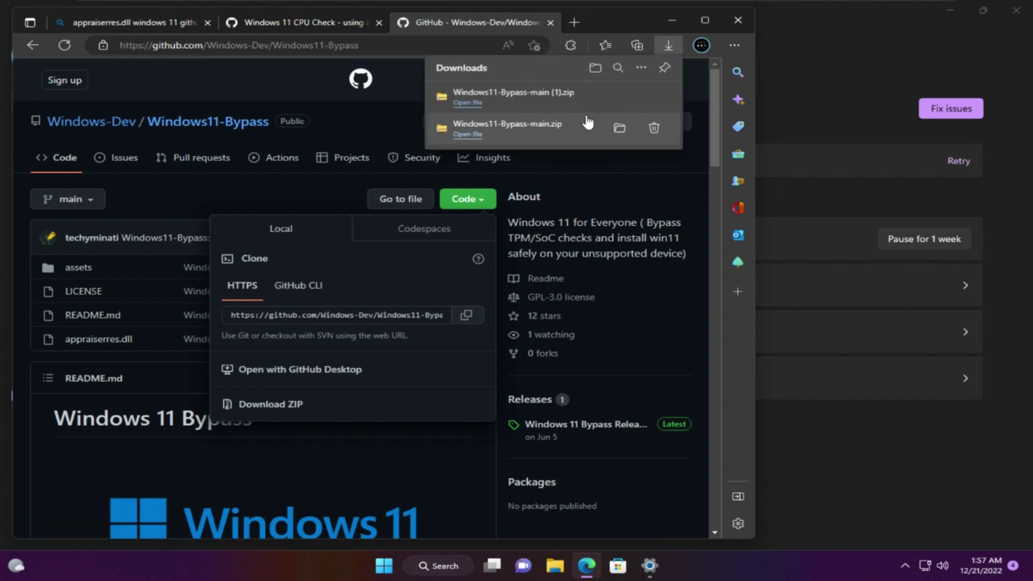
click(618, 130)
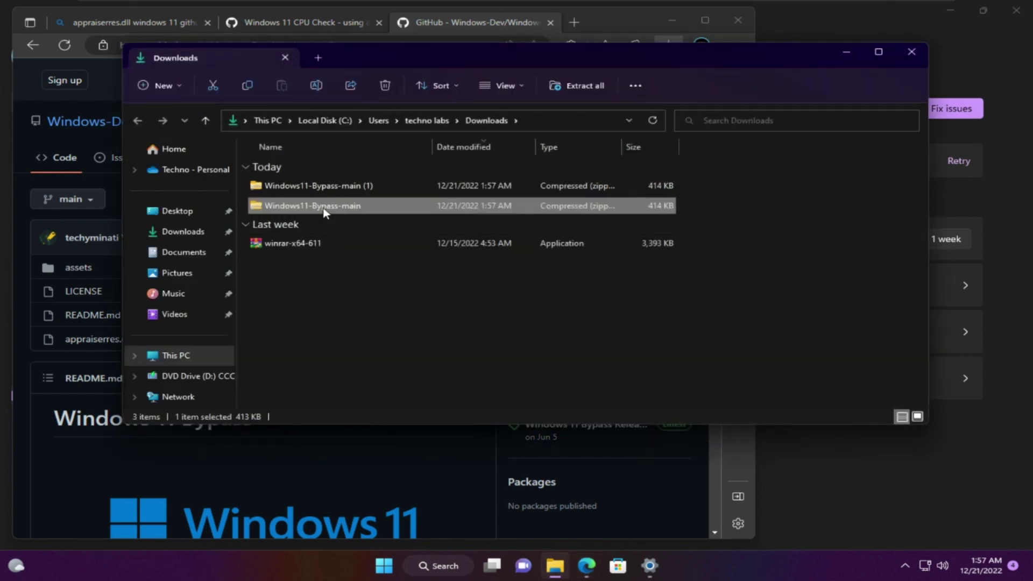
Extract Windows11-Bypass-main.zip with WinRAR into a Windows11-Bypass-main folder.
right_click(327, 208)
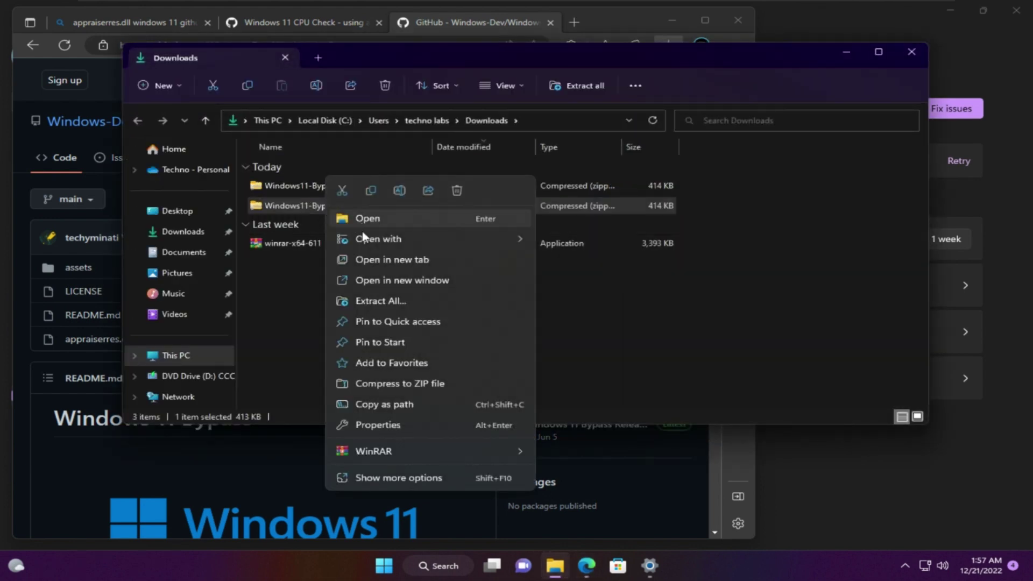
mouse_move(516, 450)
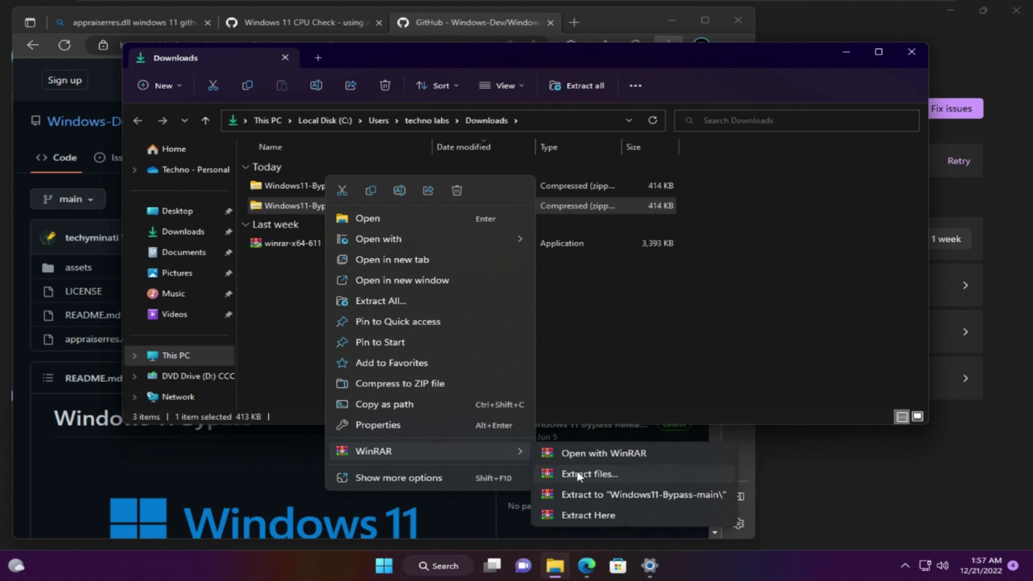
click(590, 474)
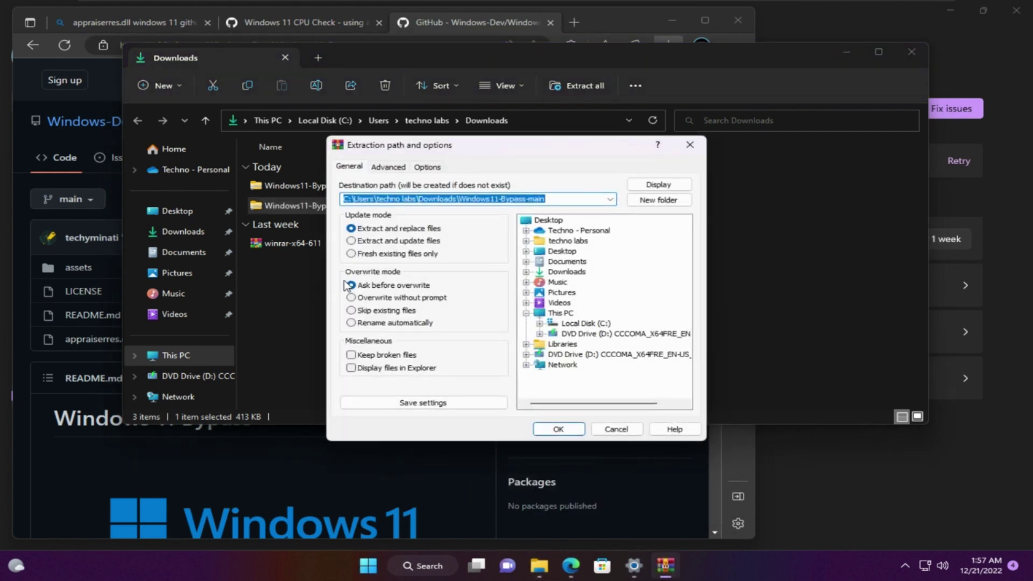
click(569, 431)
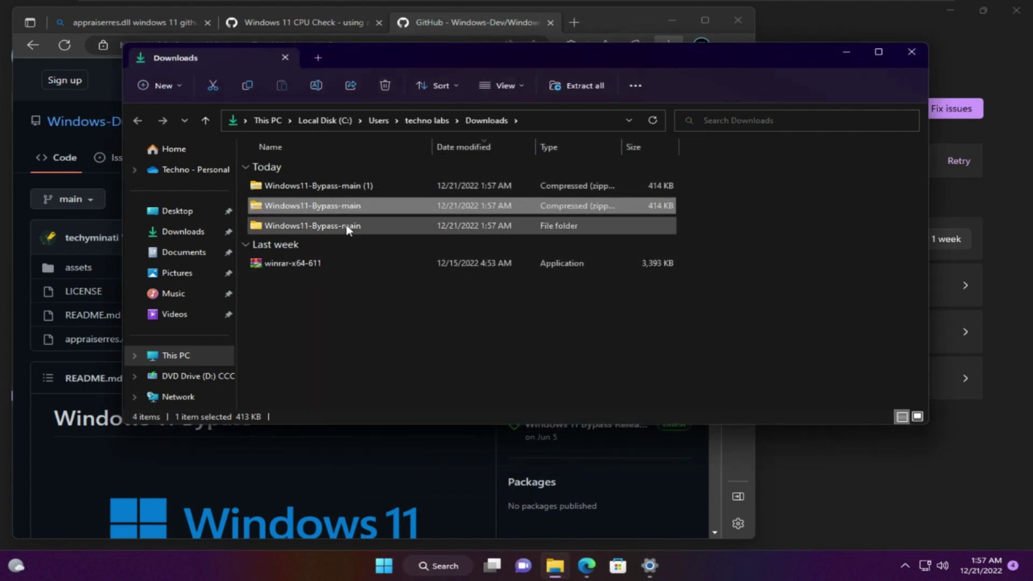
Copy appraiserres.dll from the nested Windows11-Bypass-main folder, then go to This PC.
double_click(346, 226)
double_click(329, 186)
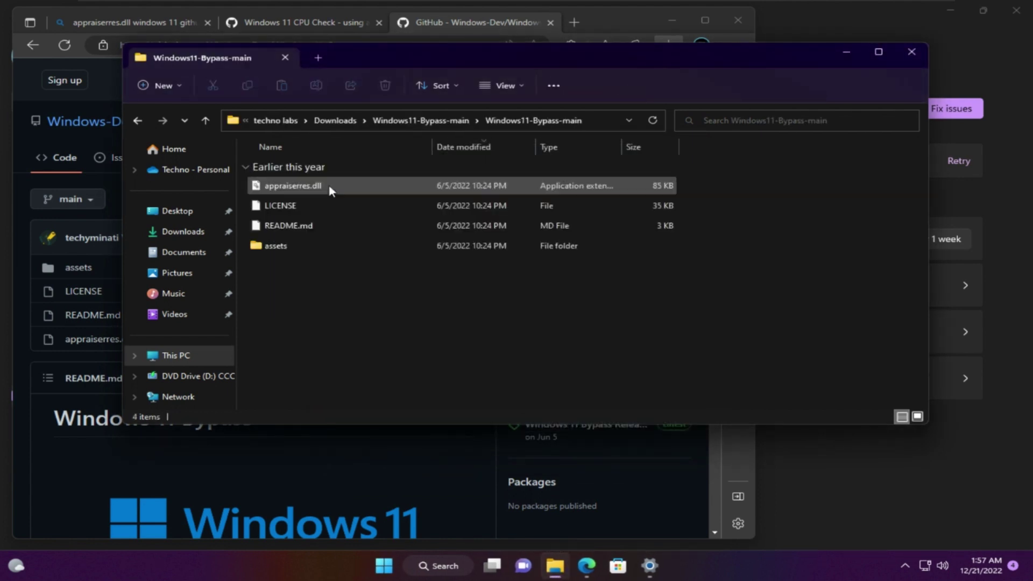
right_click(295, 189)
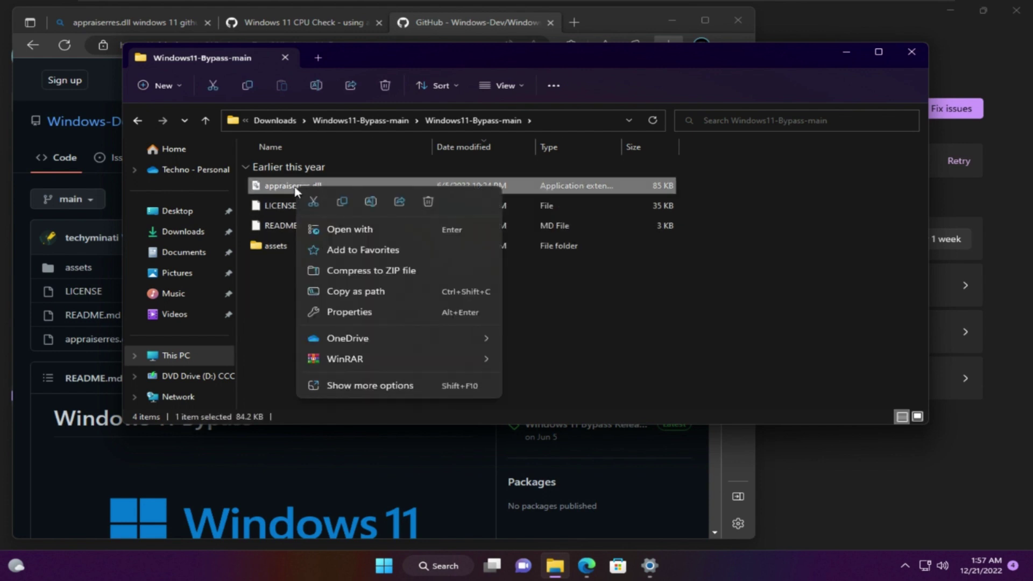
click(342, 207)
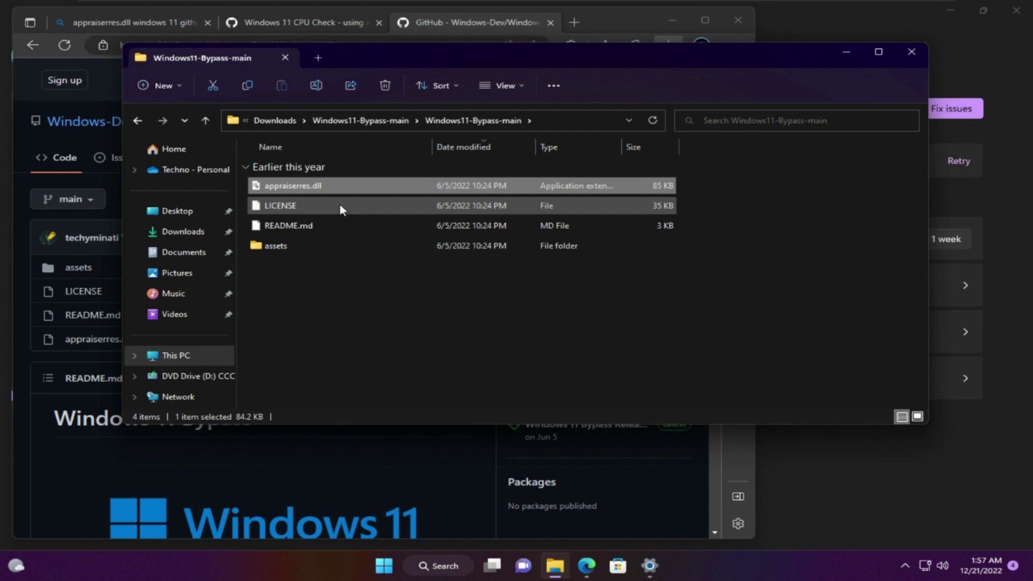
click(177, 361)
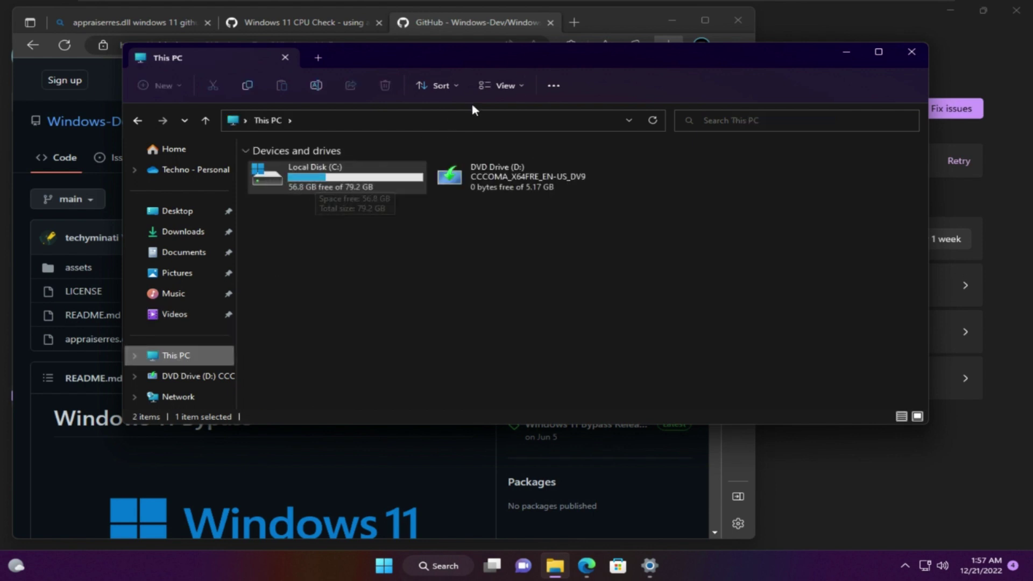
Enable 'Show hidden files, folders, and drives' in Folder Options and open Local Disk (C:).
click(559, 86)
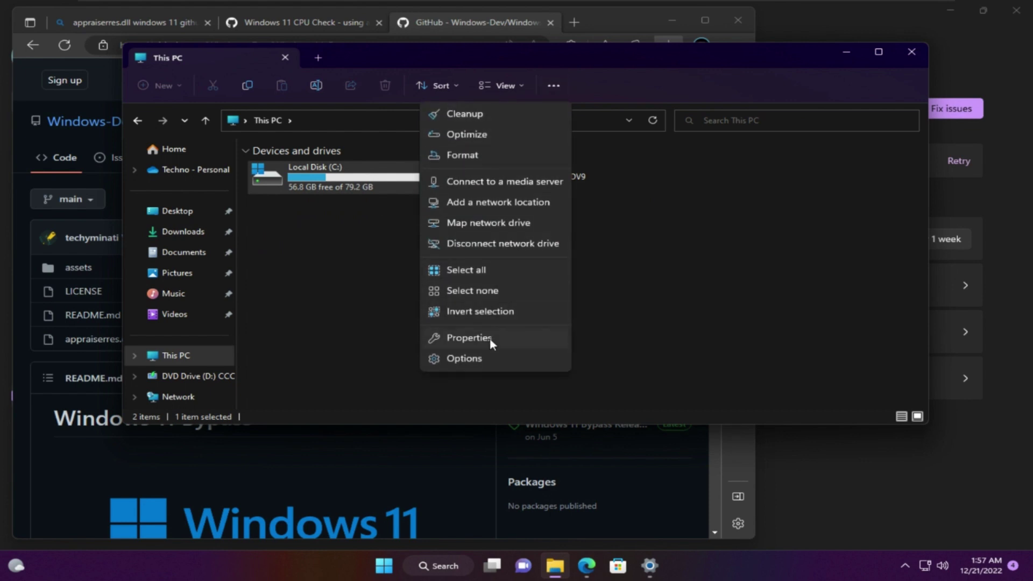
click(481, 357)
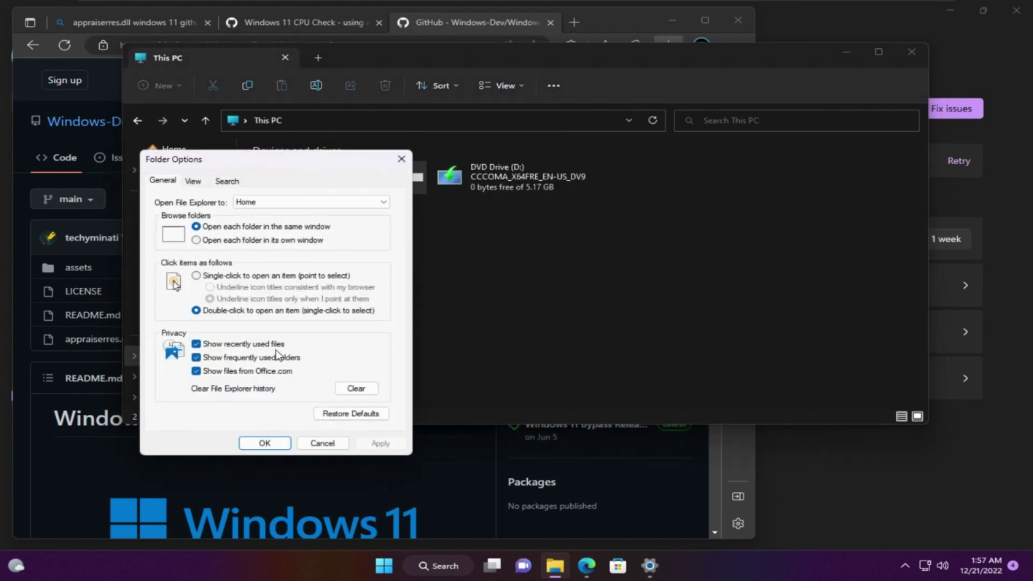
click(195, 181)
click(204, 361)
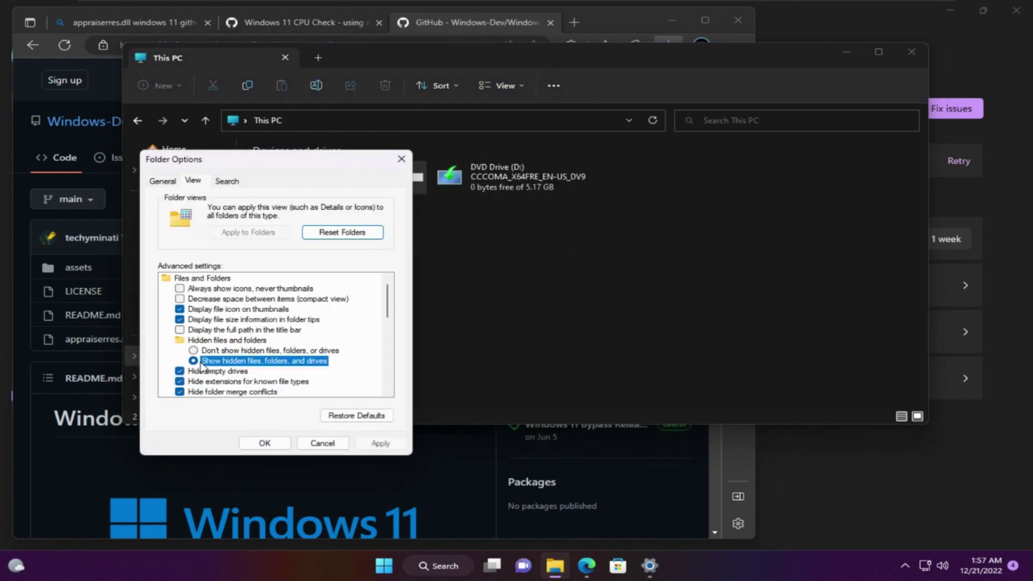
click(265, 444)
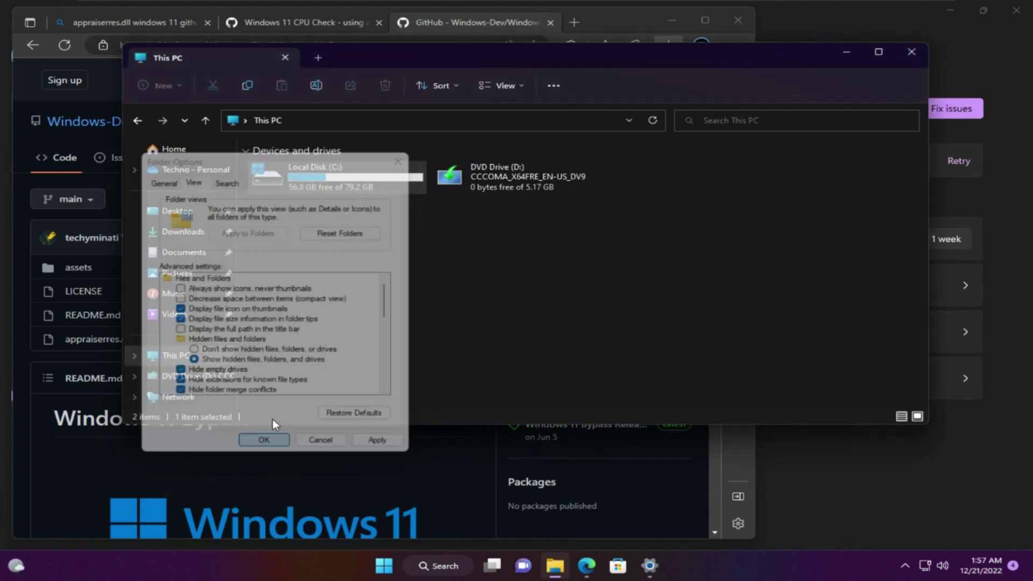
double_click(323, 186)
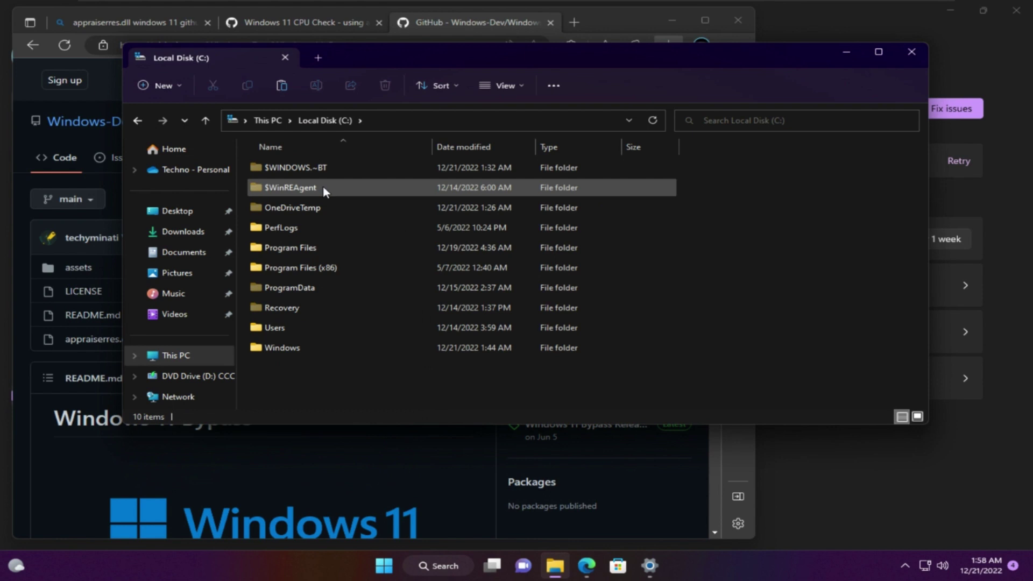
Open the C:\$WINDOWS.~BT\Sources folder.
mouse_move(319, 178)
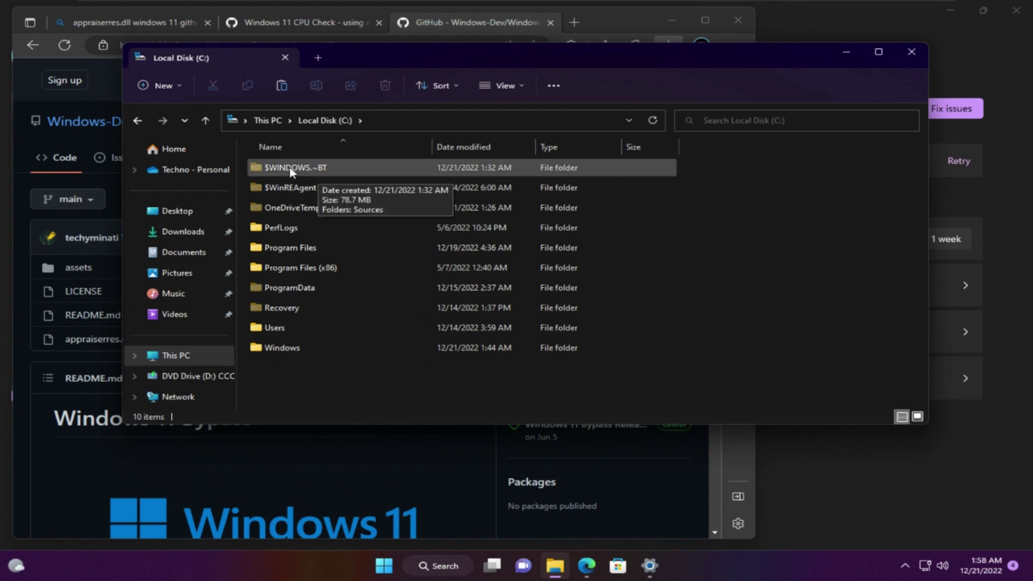
double_click(340, 171)
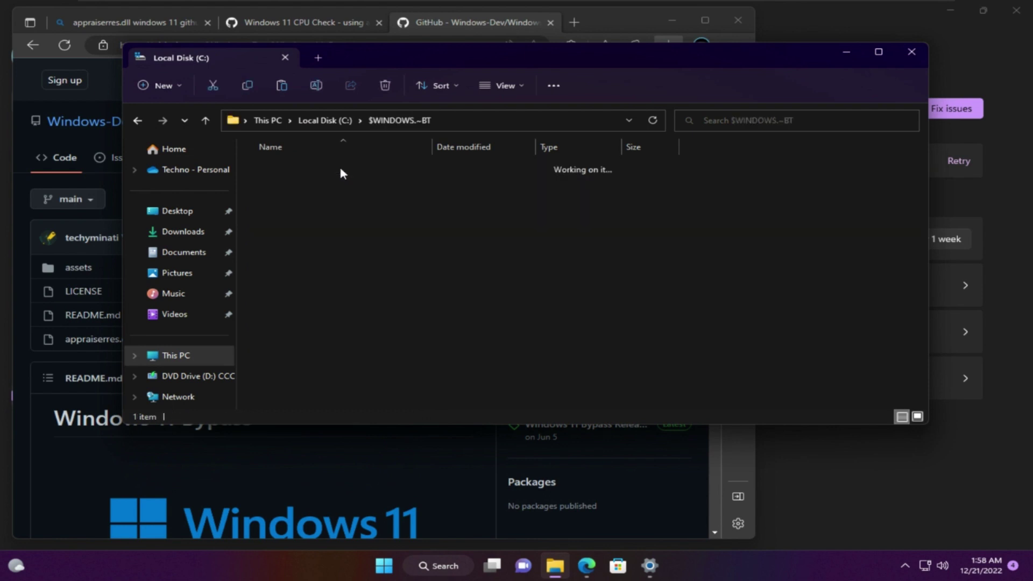
double_click(340, 171)
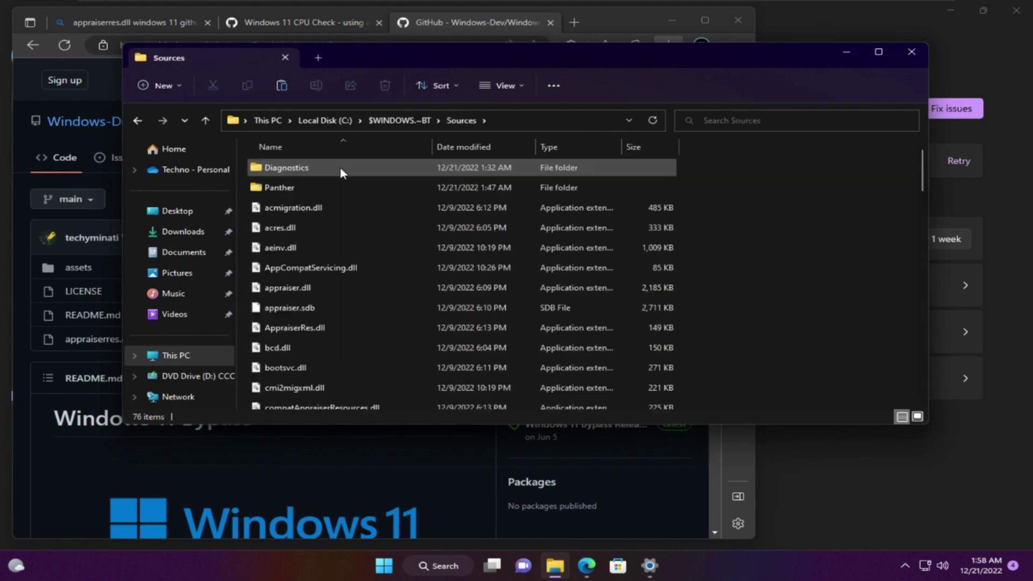
Paste appraiserres.dll, replacing the existing file with admin permission, and close Explorer.
right_click(522, 229)
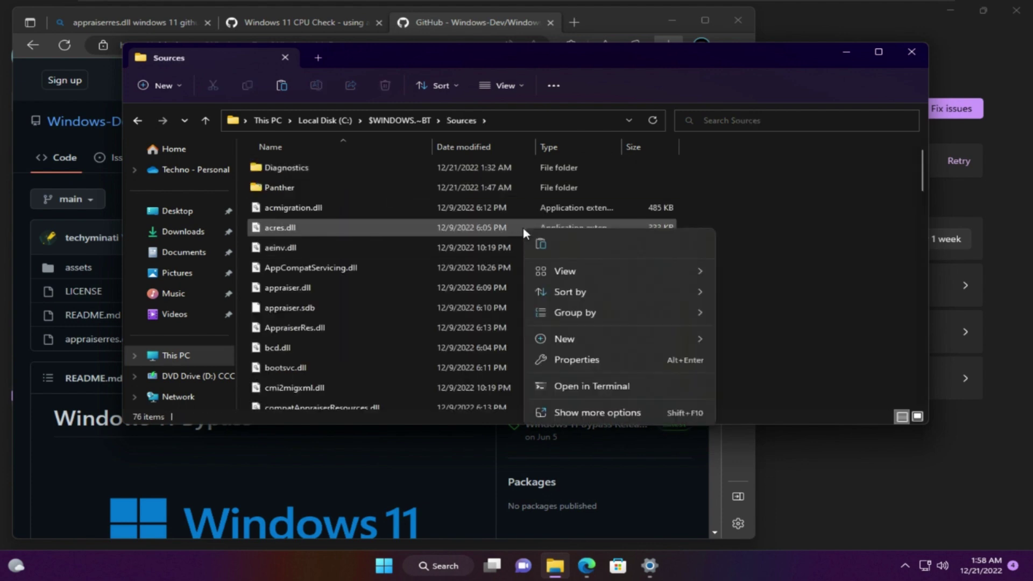
click(537, 245)
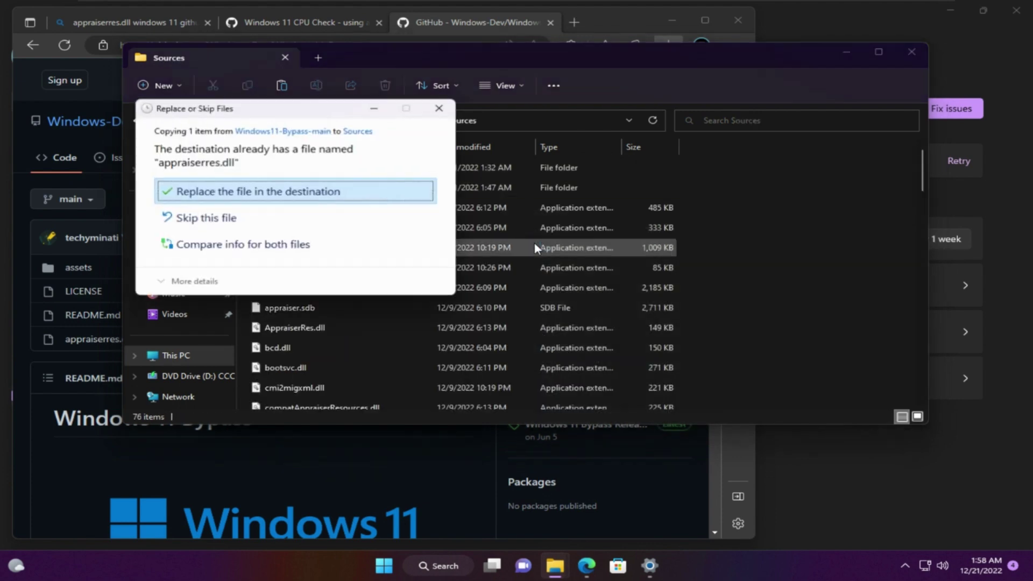
click(270, 193)
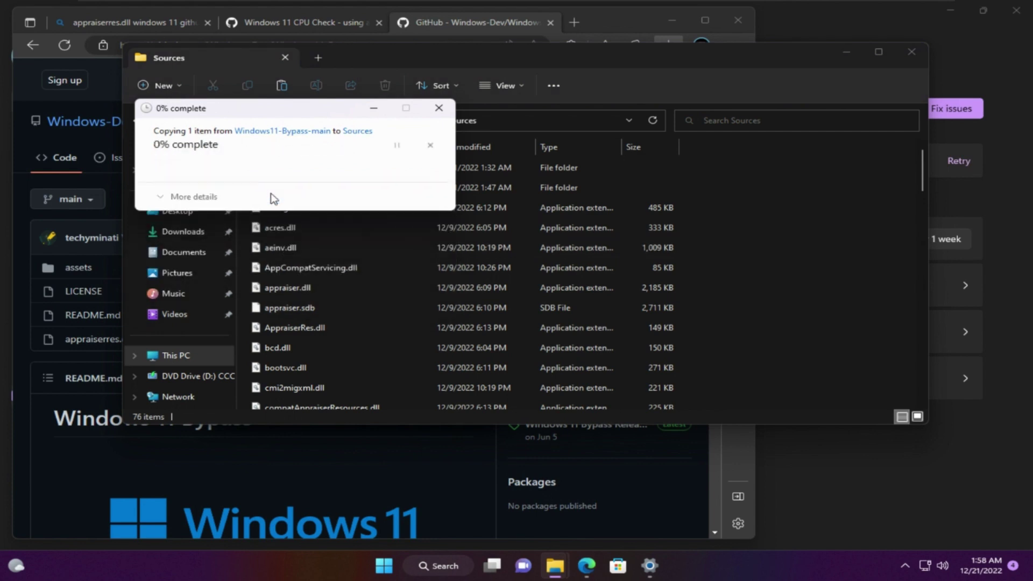
click(271, 196)
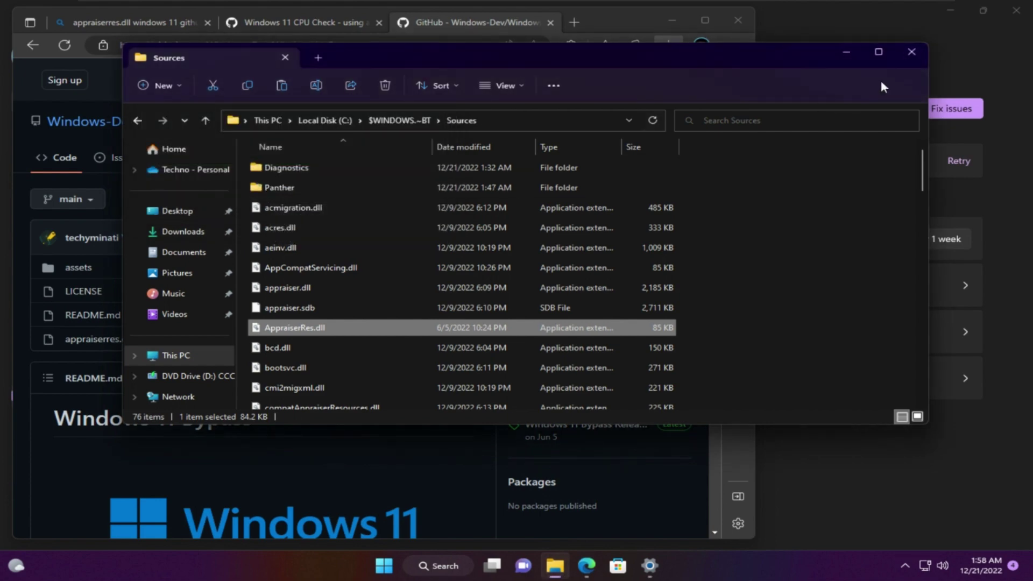
click(911, 52)
Close Edge, use Fix issues to restart the 25267.1000 download, and dismiss the Windows 11 Update dialog.
click(743, 20)
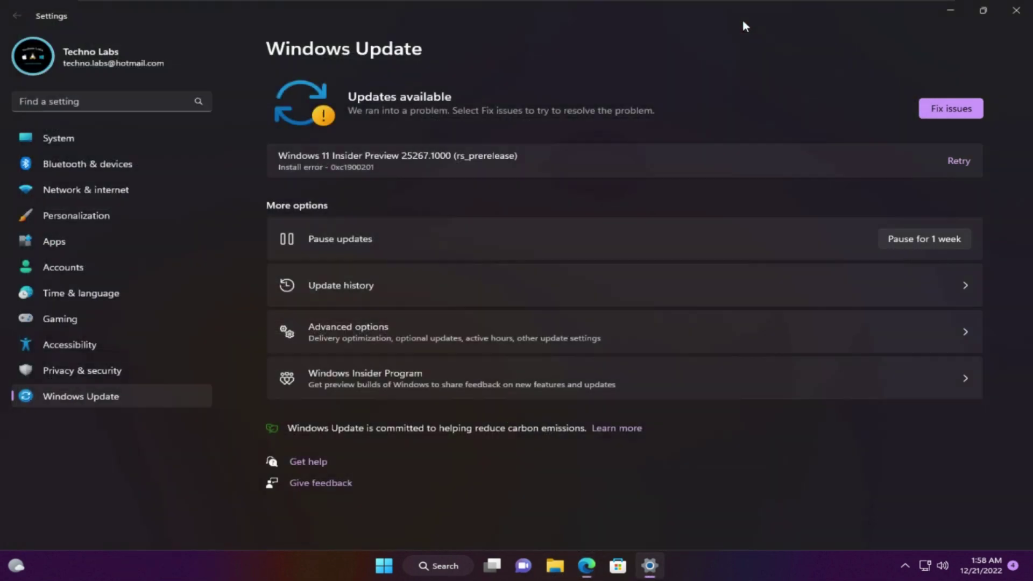
click(949, 111)
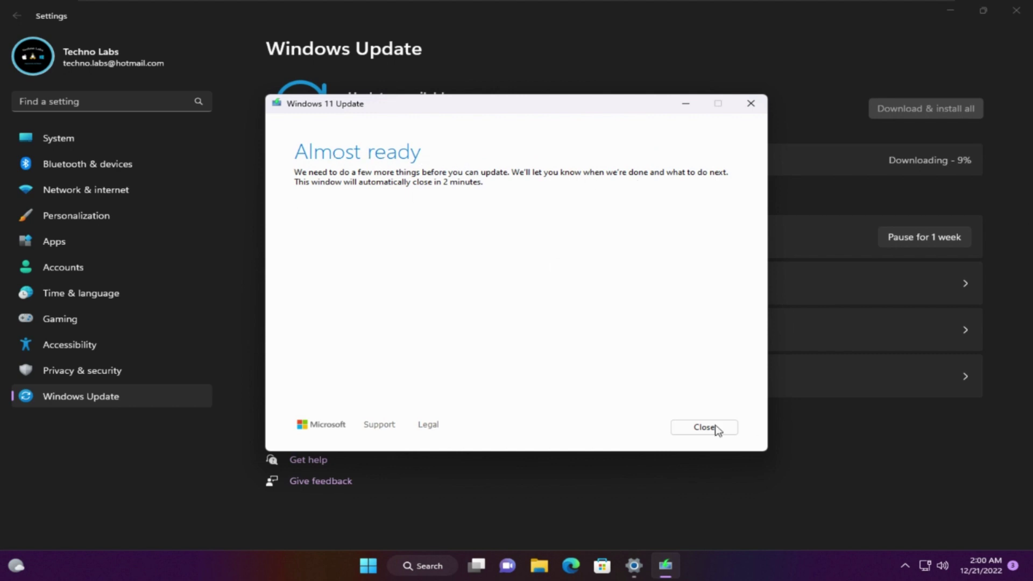
click(697, 427)
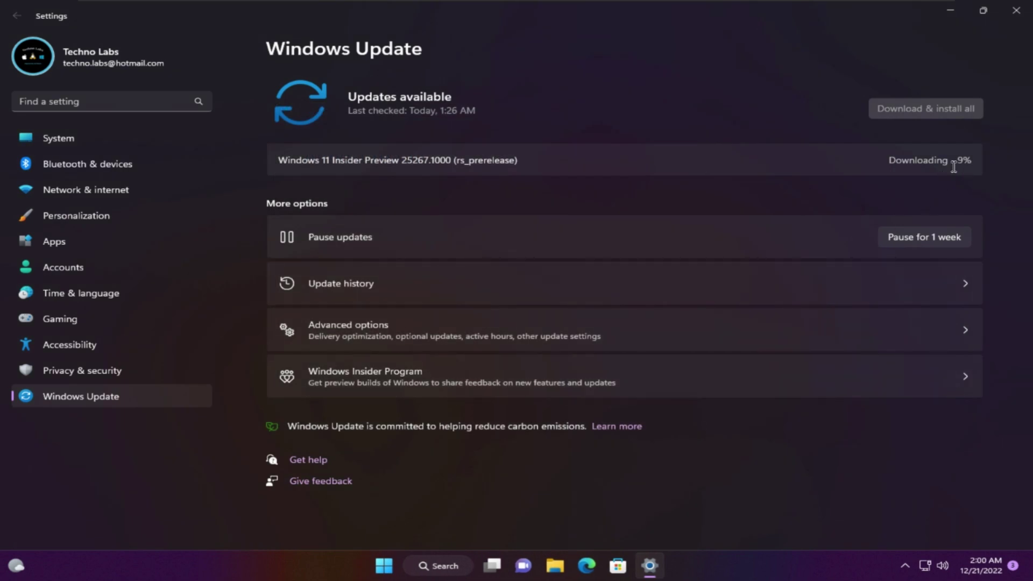